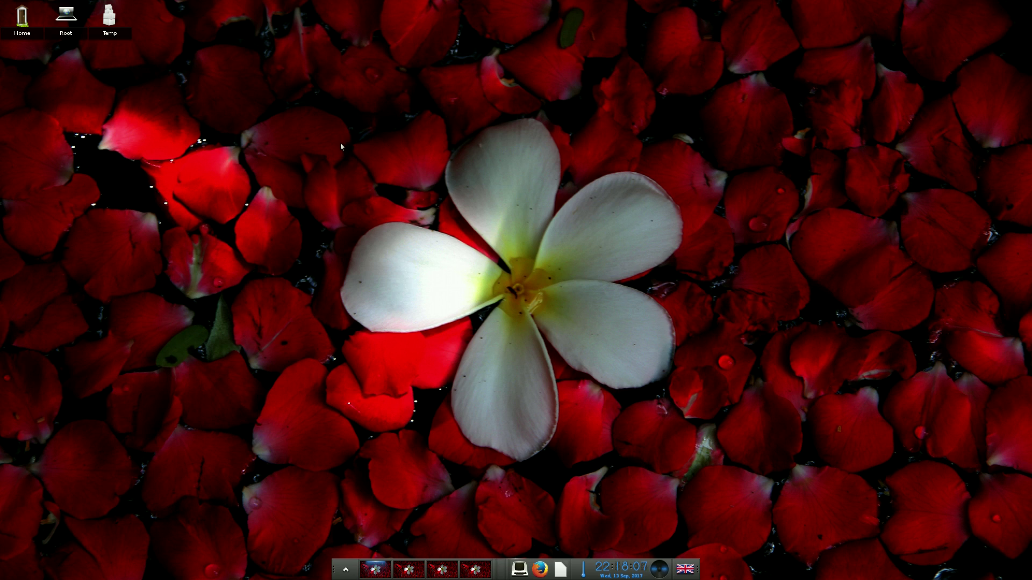
Open the Main menu and launch the Settings Panel from its Settings entry.
left_click(392, 139)
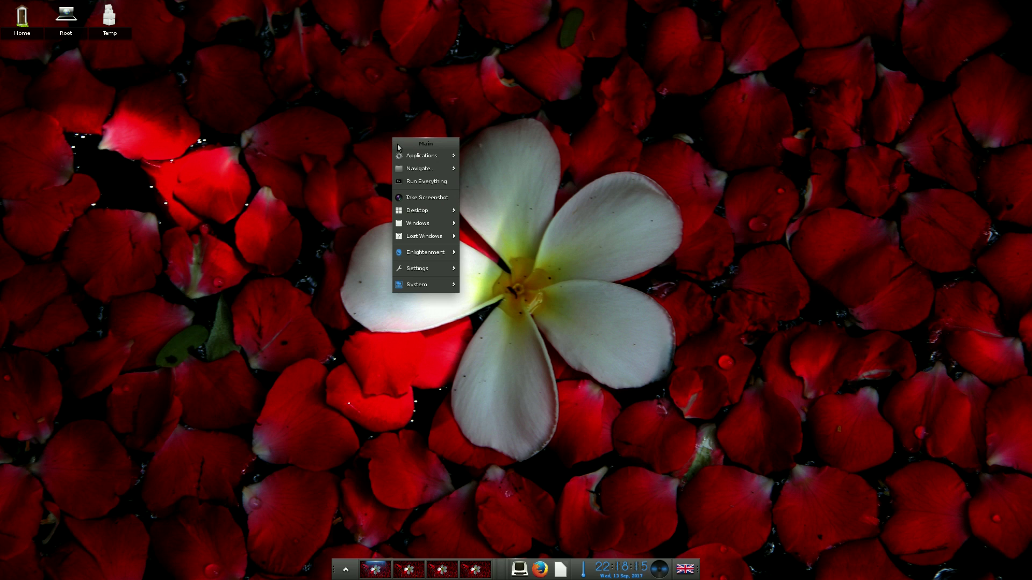
mouse_move(414, 284)
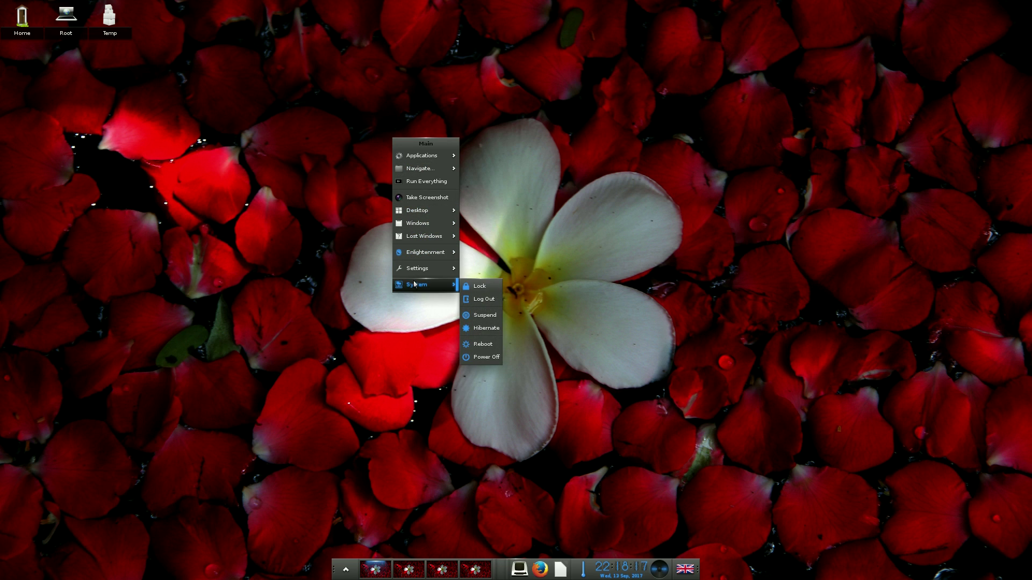
mouse_move(414, 155)
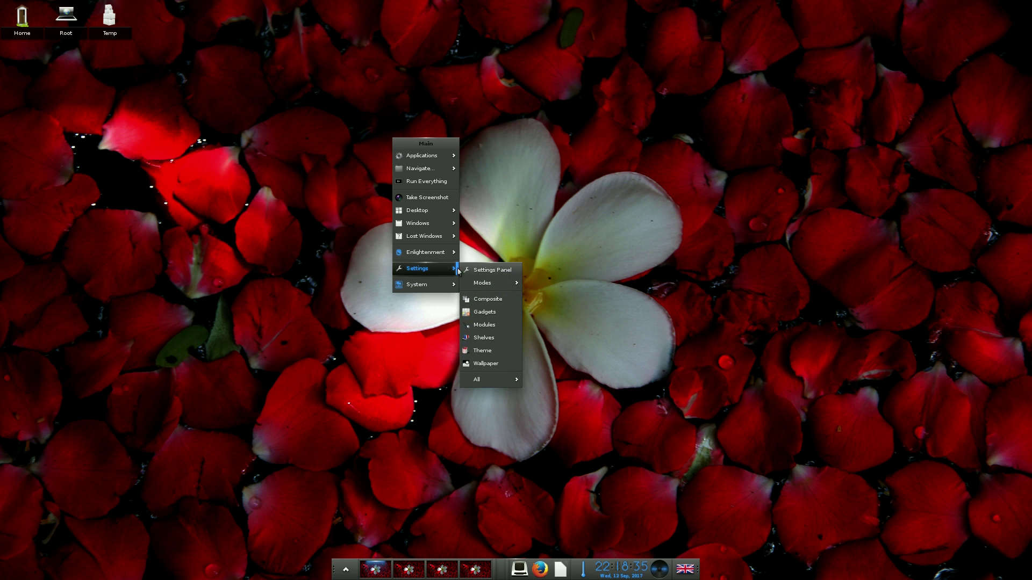
left_click(478, 271)
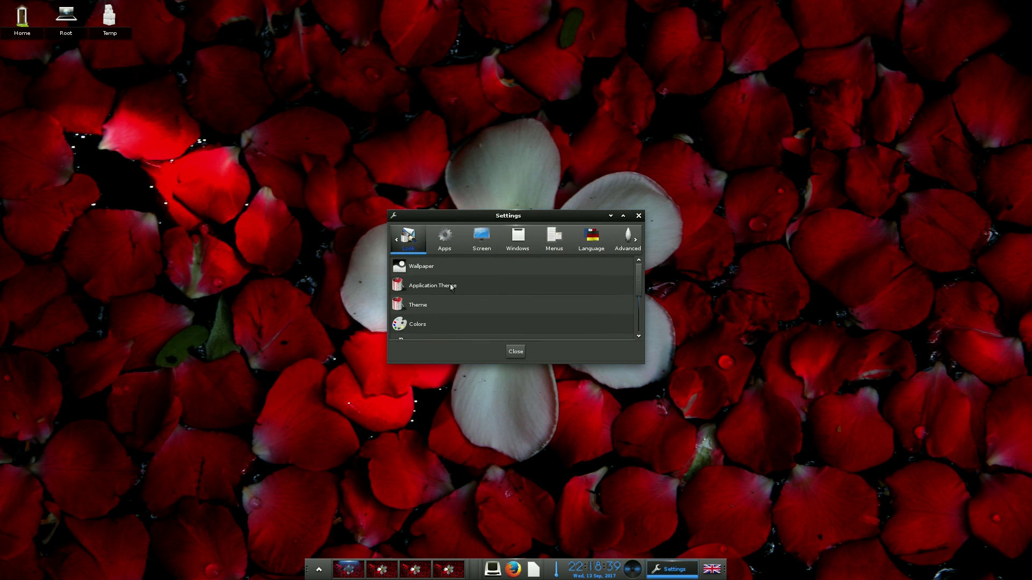
Browse through the Look and Apps categories of the Settings Panel.
scroll(476, 301, "down", 1)
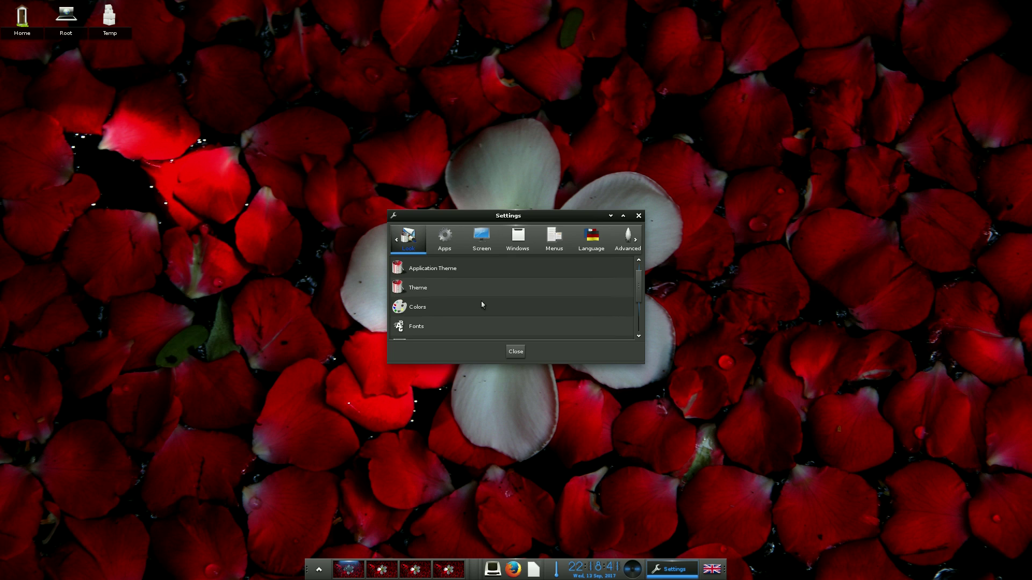
scroll(513, 309, "down", 2)
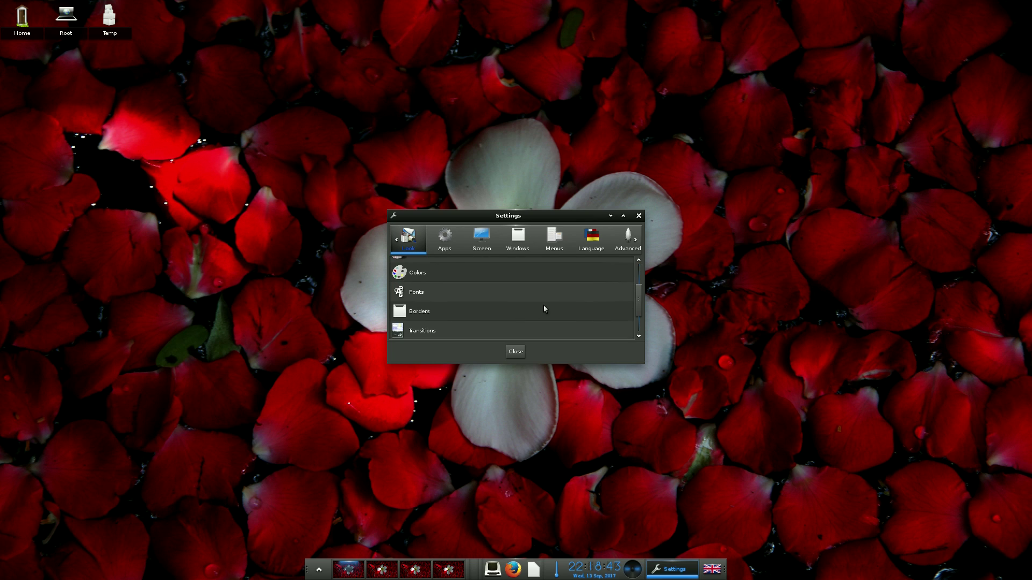
scroll(543, 305, "down", 2)
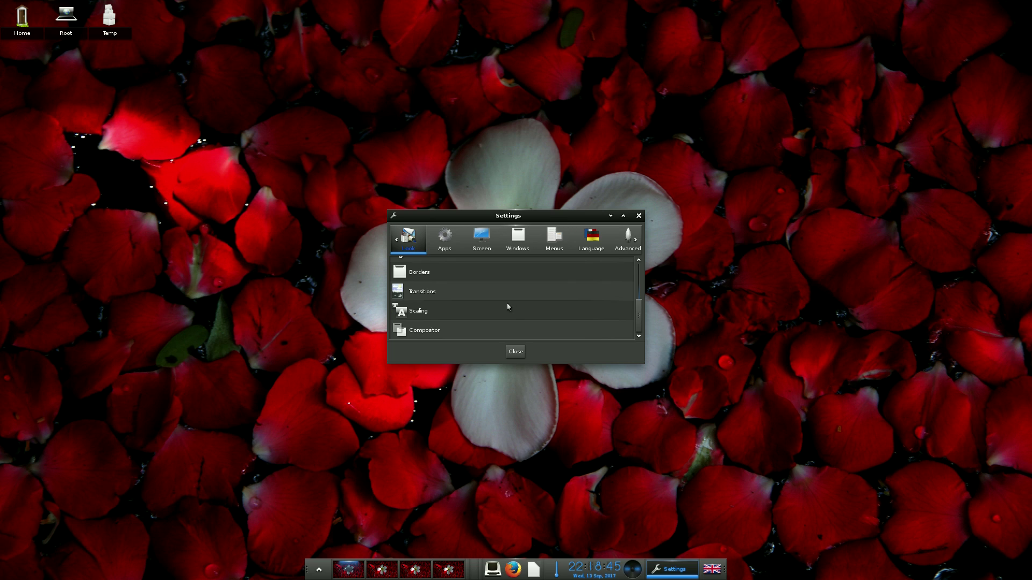
left_click(444, 250)
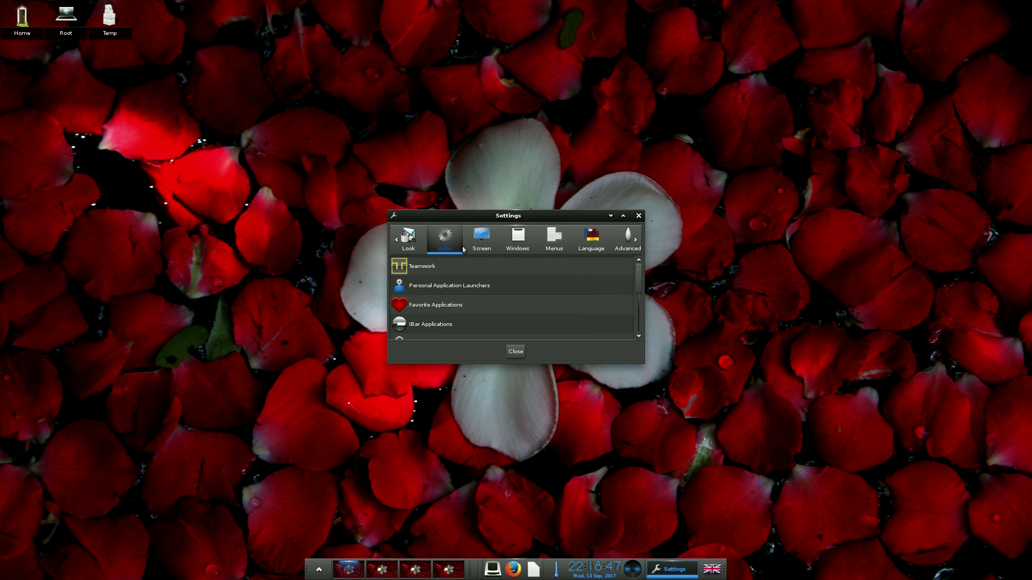
scroll(560, 286, "down", 1)
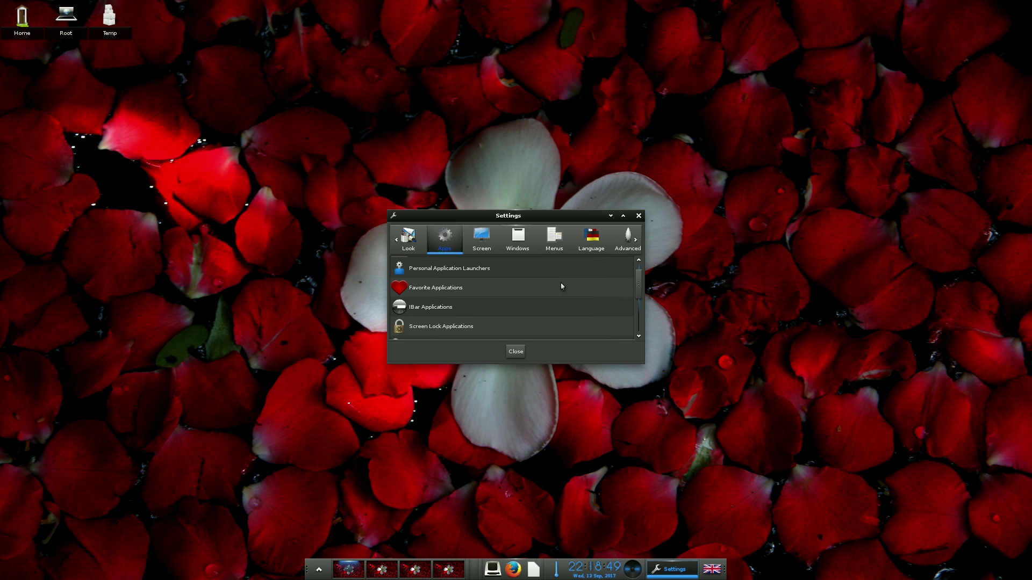
scroll(562, 286, "down", 1)
scroll(566, 307, "down", 1)
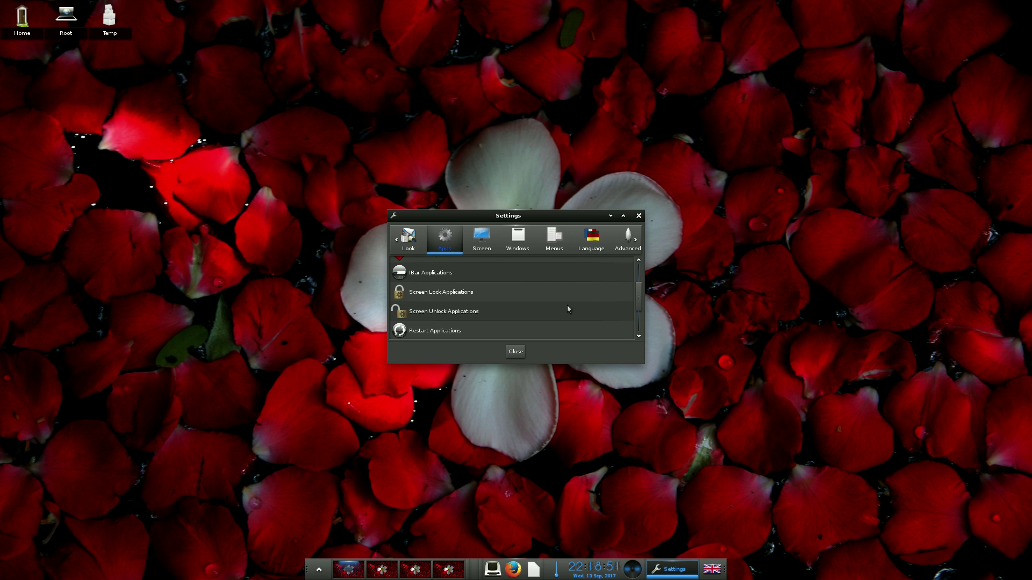
scroll(569, 307, "down", 2)
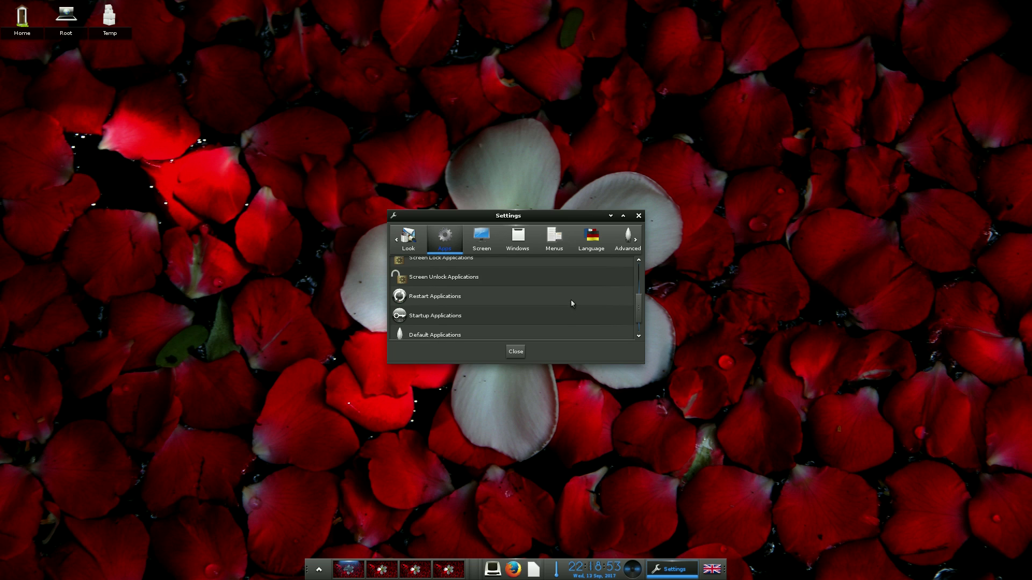
View the Screen category, opening Screen Setup and closing it unchanged.
left_click(481, 246)
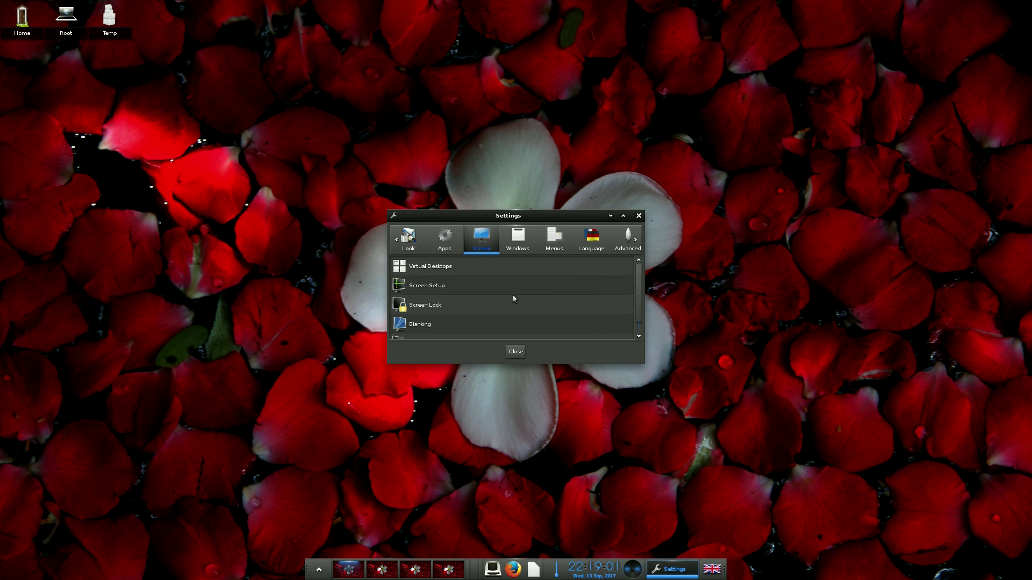
scroll(536, 284, "down", 1)
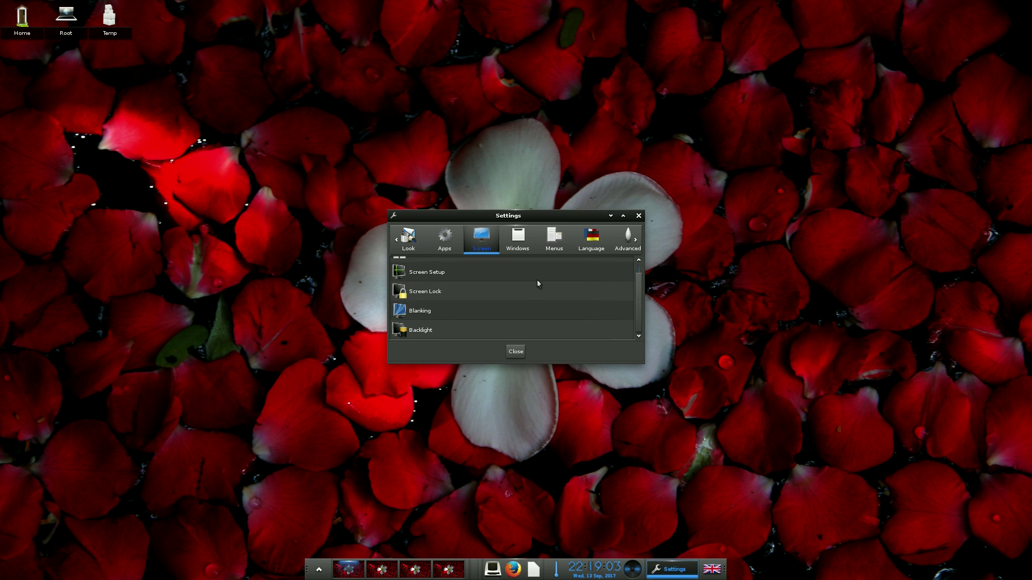
scroll(538, 280, "up", 1)
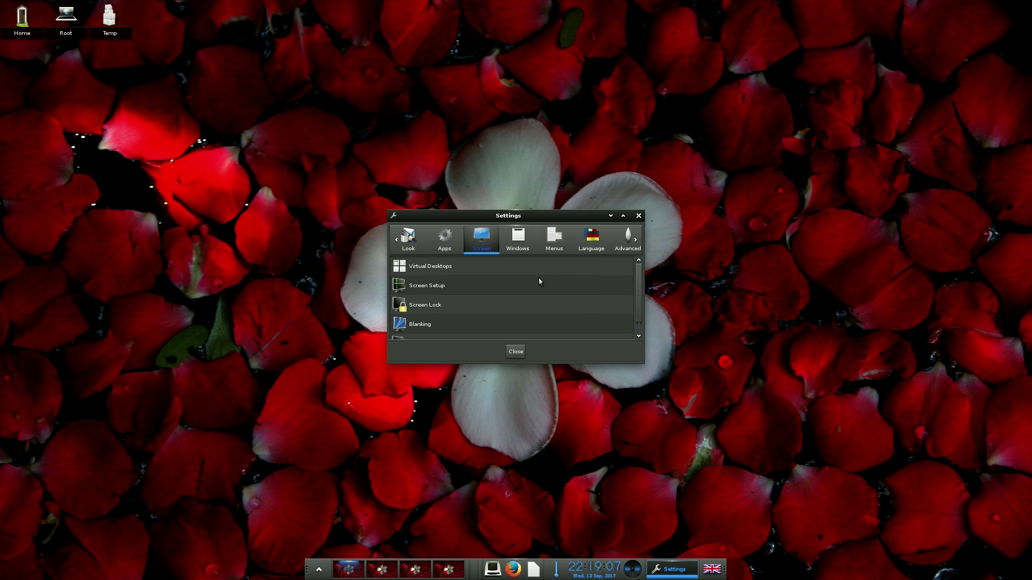
left_click(516, 289)
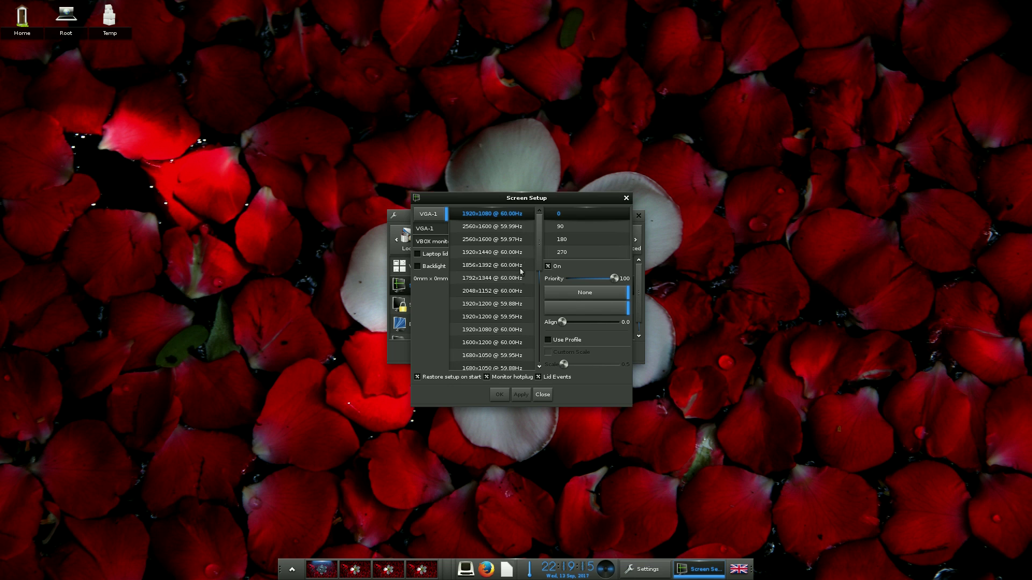
left_click(542, 394)
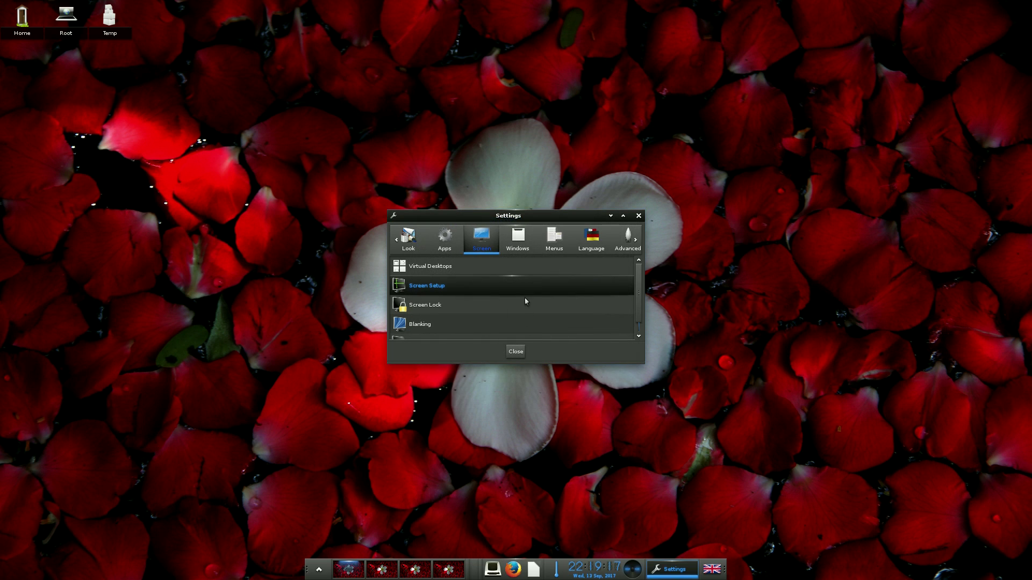
Look through the Windows, Menus, Language and Advanced categories, then close the Settings Panel.
left_click(520, 249)
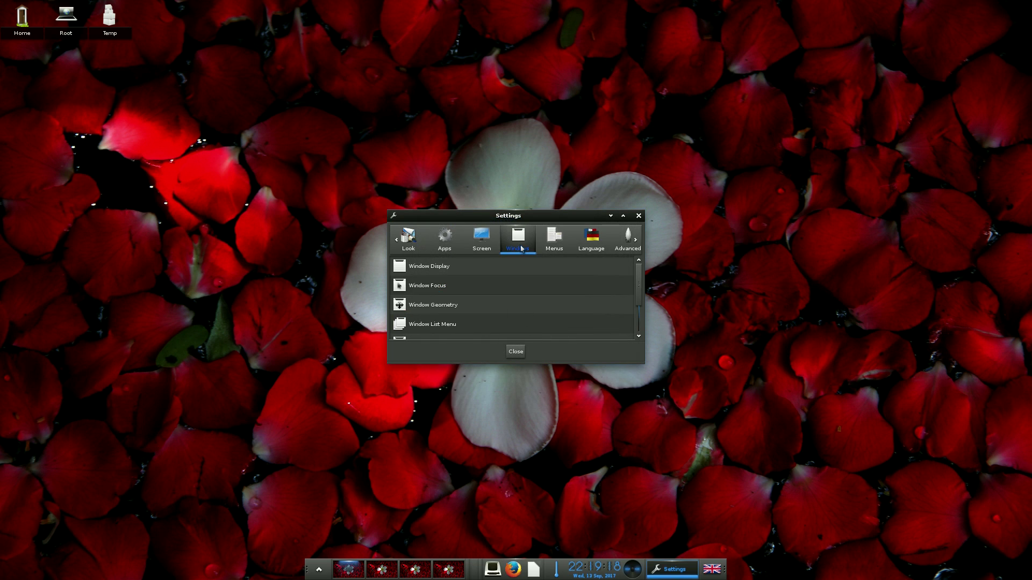
left_click(558, 249)
left_click(583, 251)
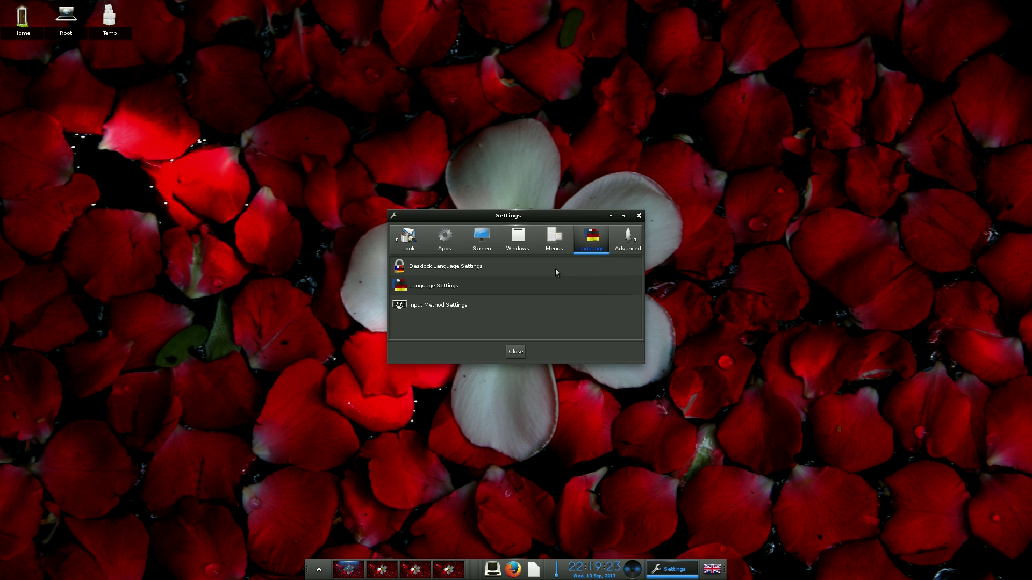
left_click(637, 242)
scroll(515, 294, "down", 3)
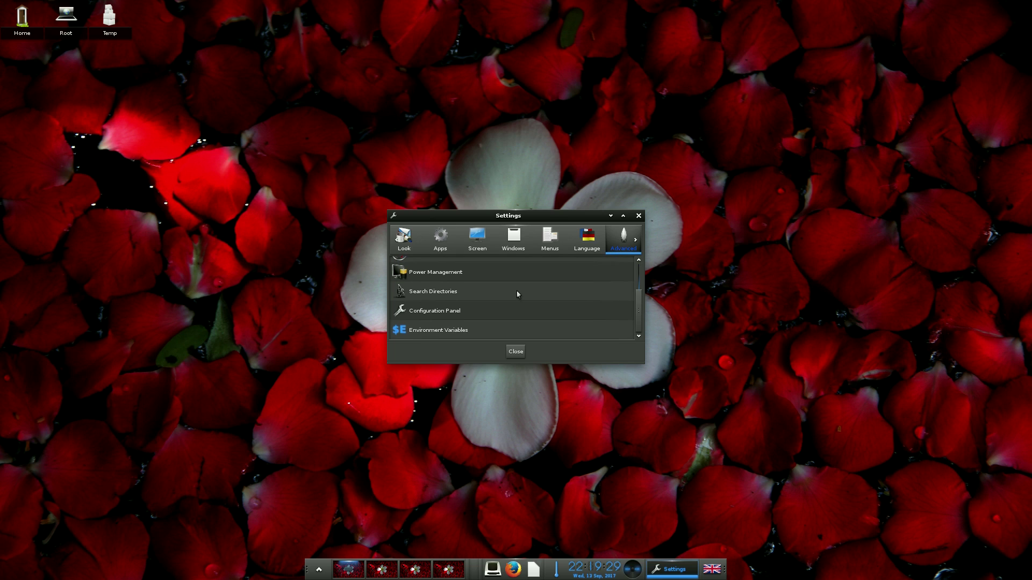
left_click(516, 352)
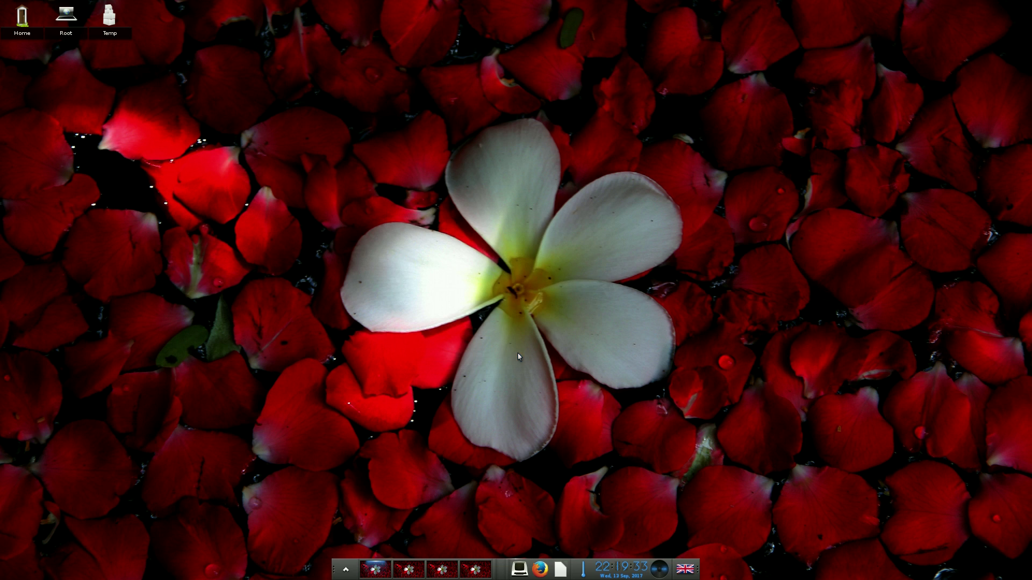
Confirm the current theme is Dark via About Theme and the theme chooser, then close both.
left_click(346, 569)
mouse_move(362, 546)
mouse_move(369, 517)
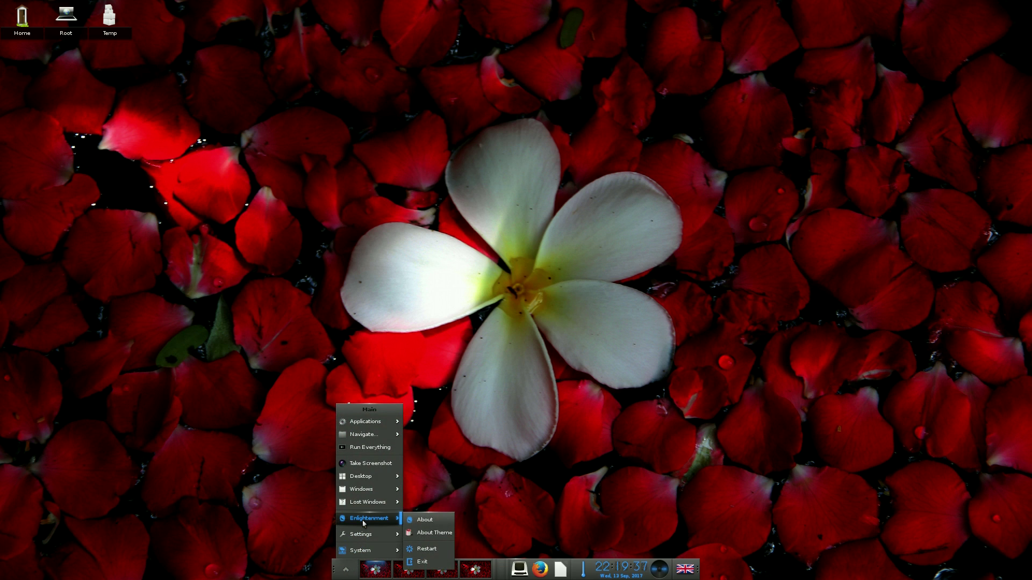
left_click(428, 533)
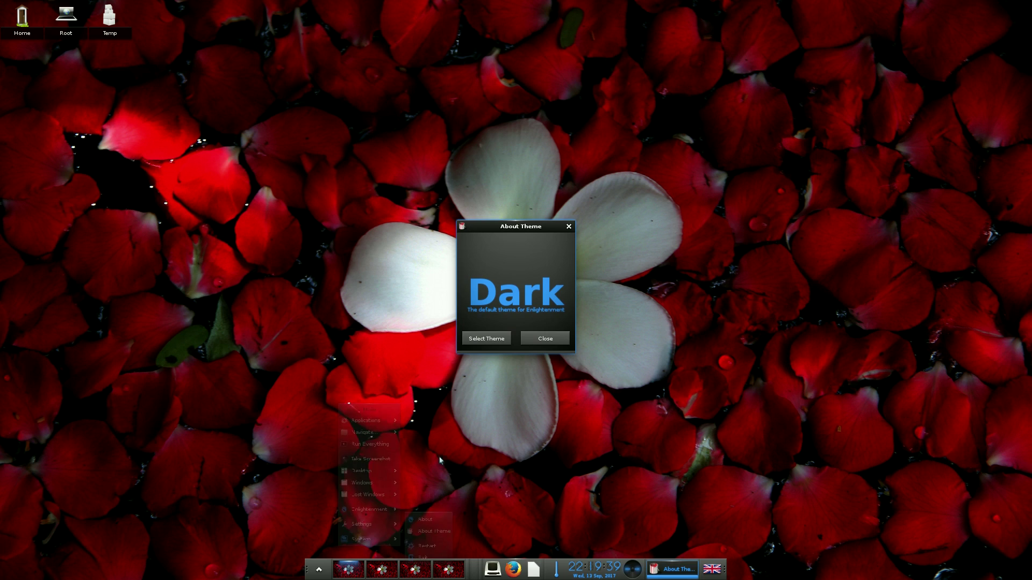
left_click(481, 339)
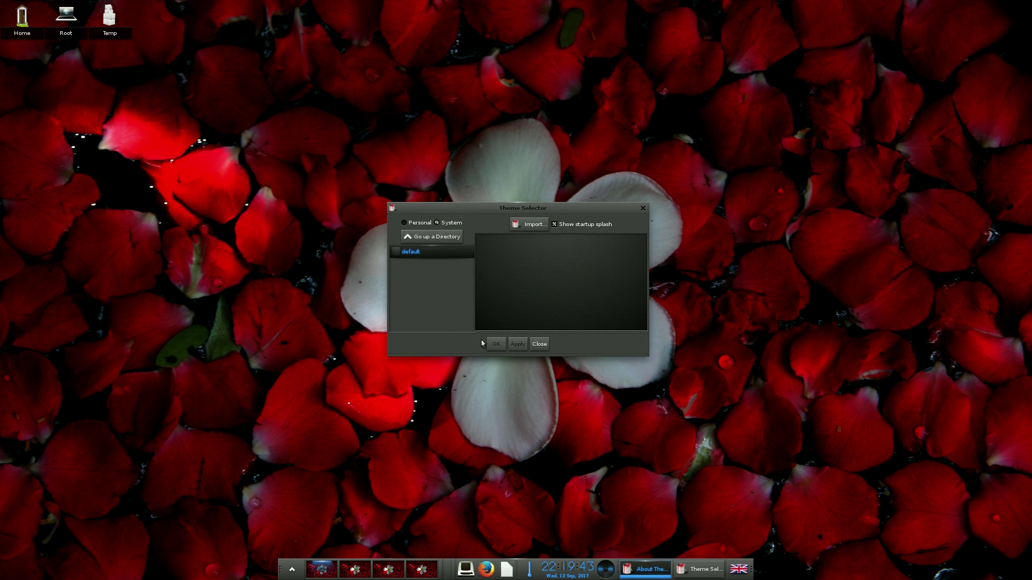
left_click(539, 344)
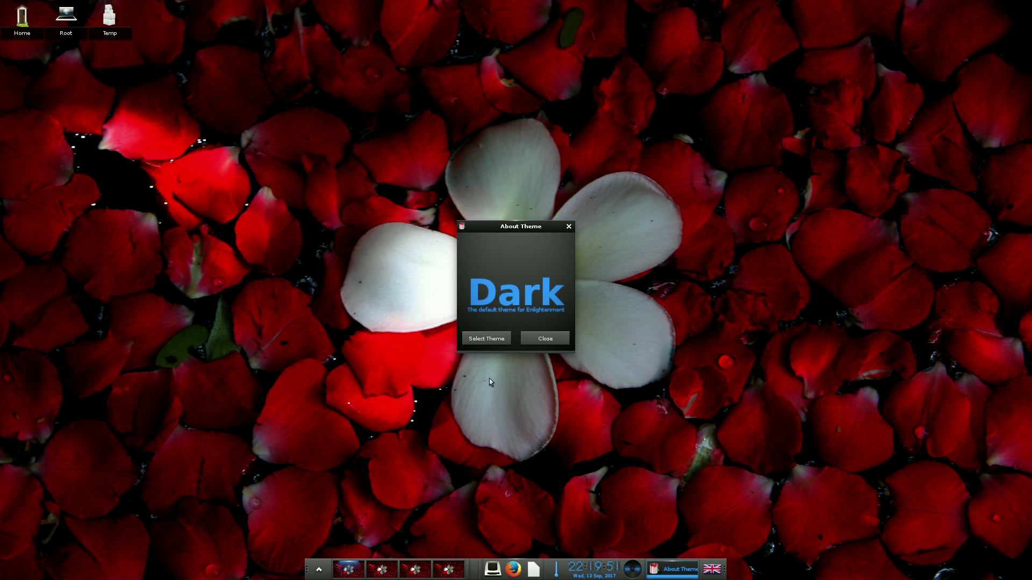
left_click(545, 339)
Open the Desktop Gadgets manager from Main menu > Desktop.
left_click(347, 568)
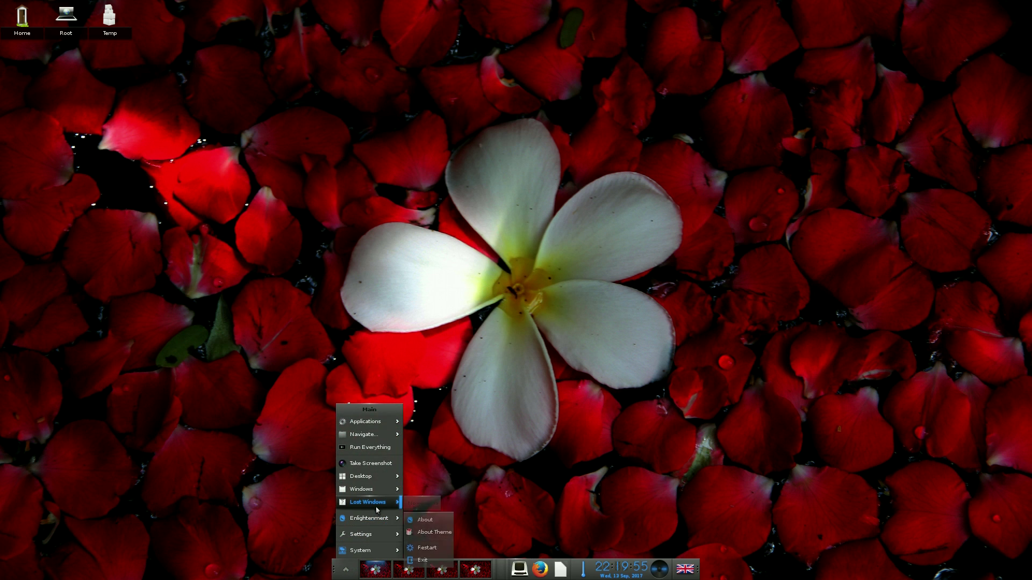
mouse_move(377, 508)
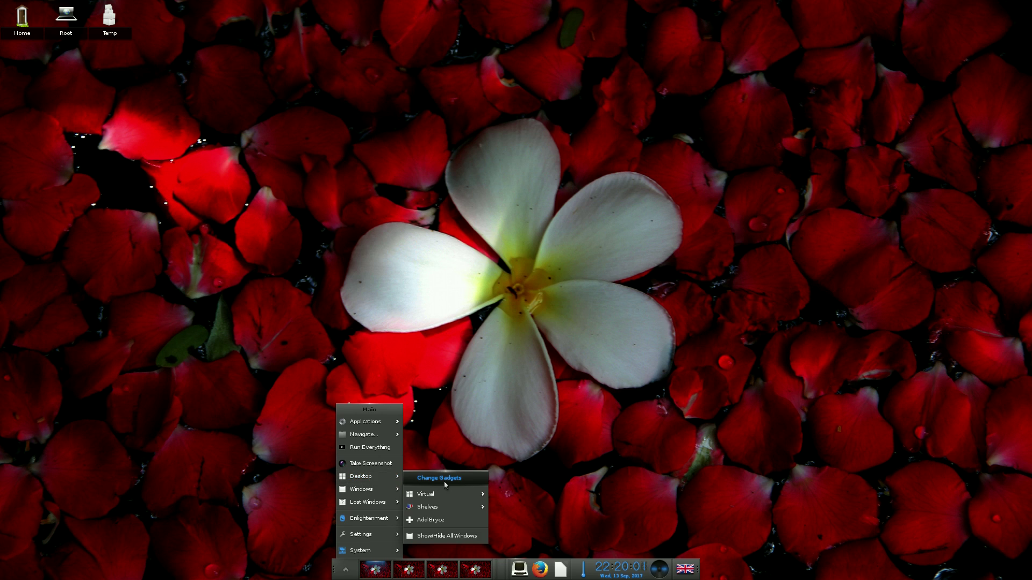
left_click(446, 479)
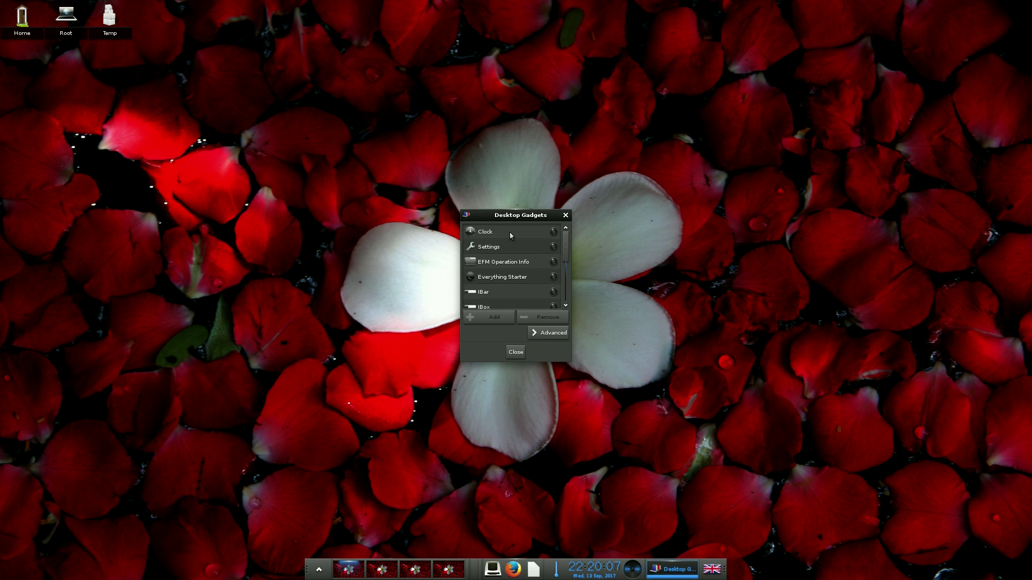
Add the Clock gadget and drag it to the desktop's top-right corner.
left_click(510, 233)
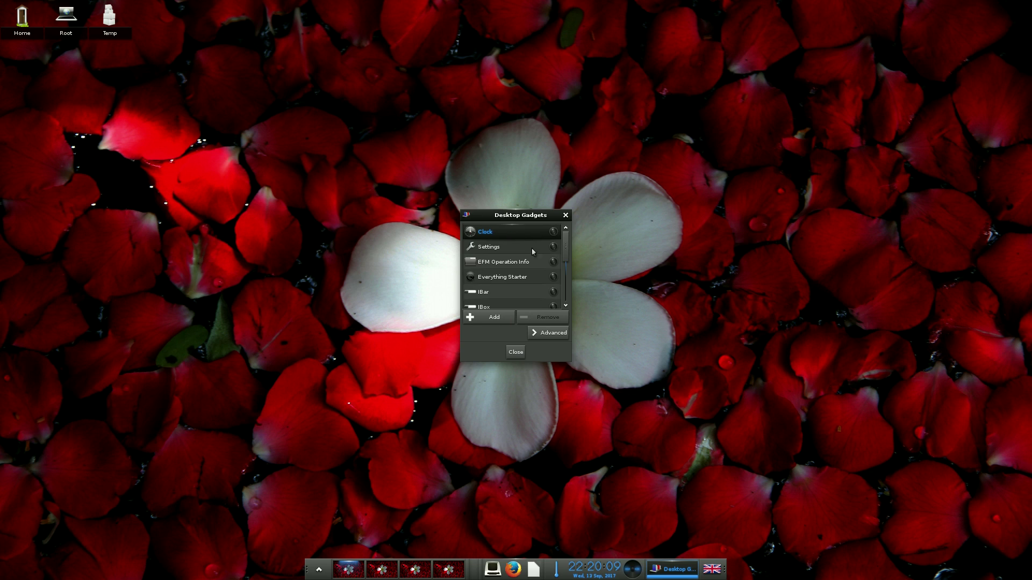
left_click(496, 317)
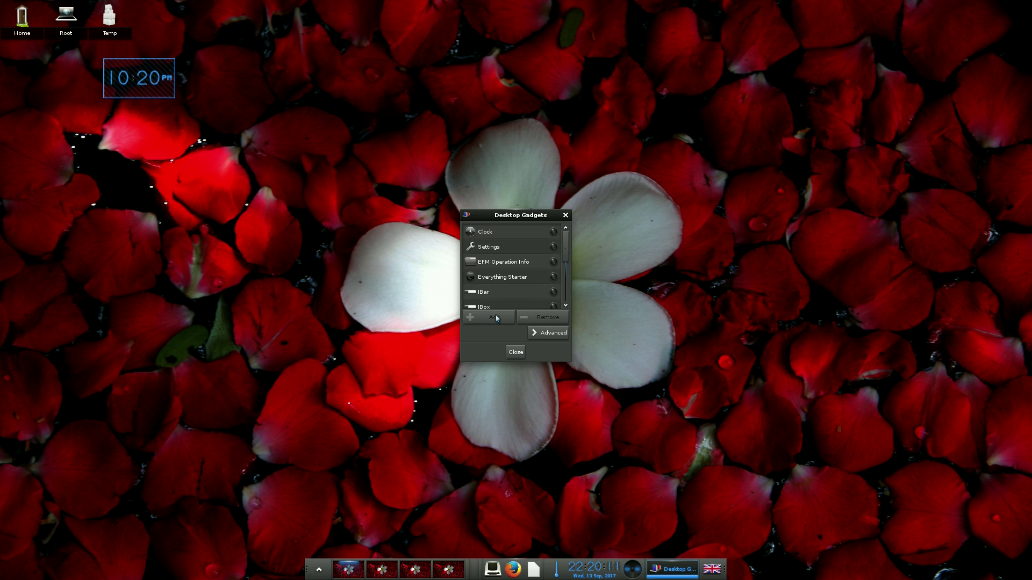
left_click_drag(164, 94, 1031, 36)
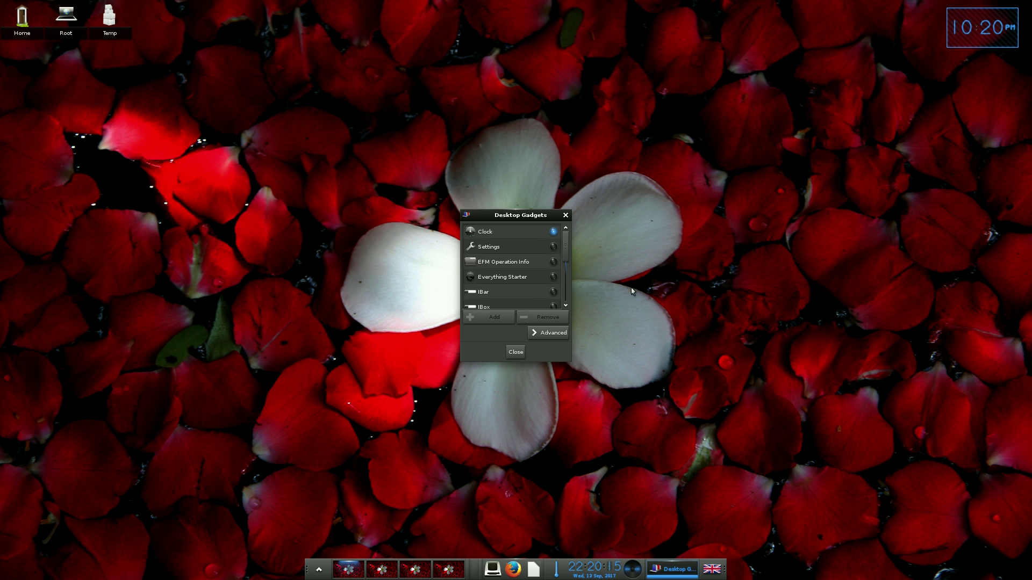
scroll(506, 255, "down", 4)
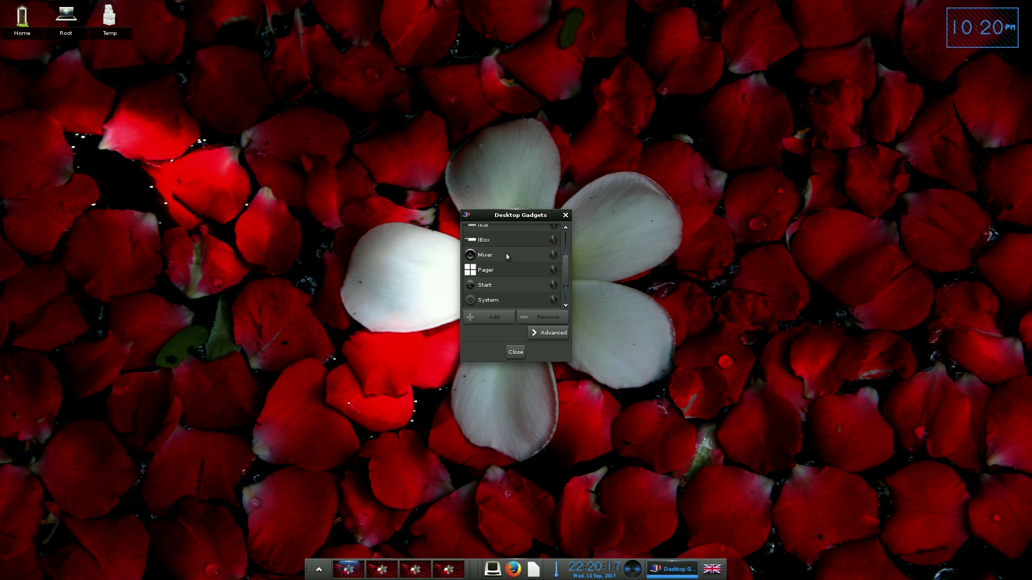
scroll(514, 255, "down", 3)
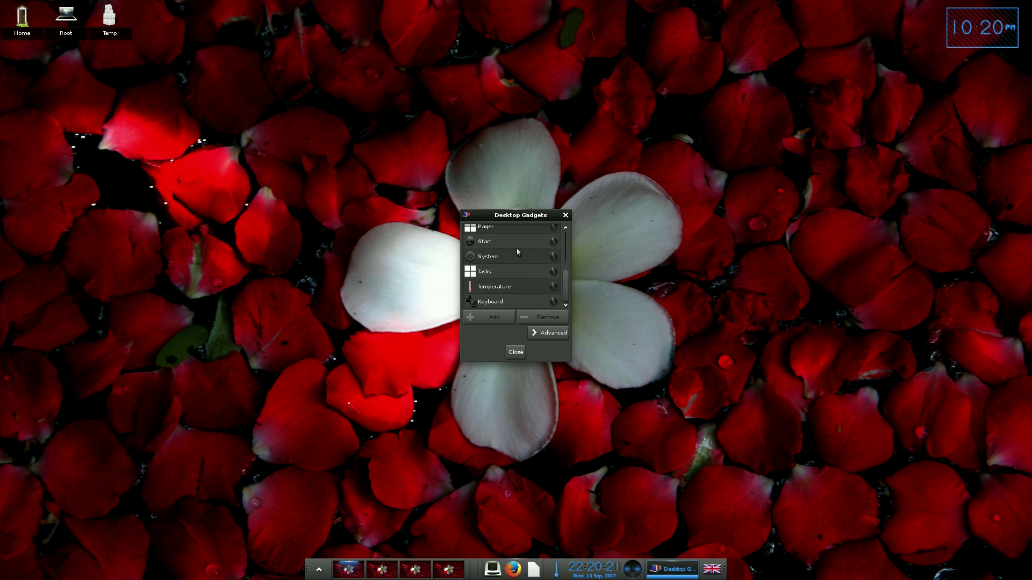
scroll(517, 247, "up", 5)
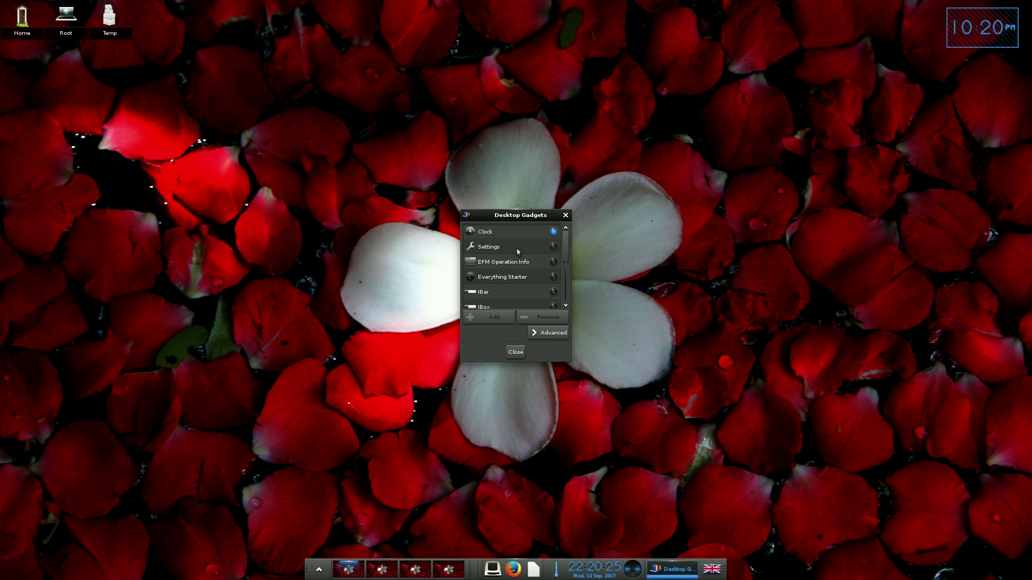
scroll(517, 247, "down", 2)
scroll(517, 247, "up", 2)
Close the Desktop Gadgets window and open the Main menu to Desktop > Virtual.
left_click(516, 351)
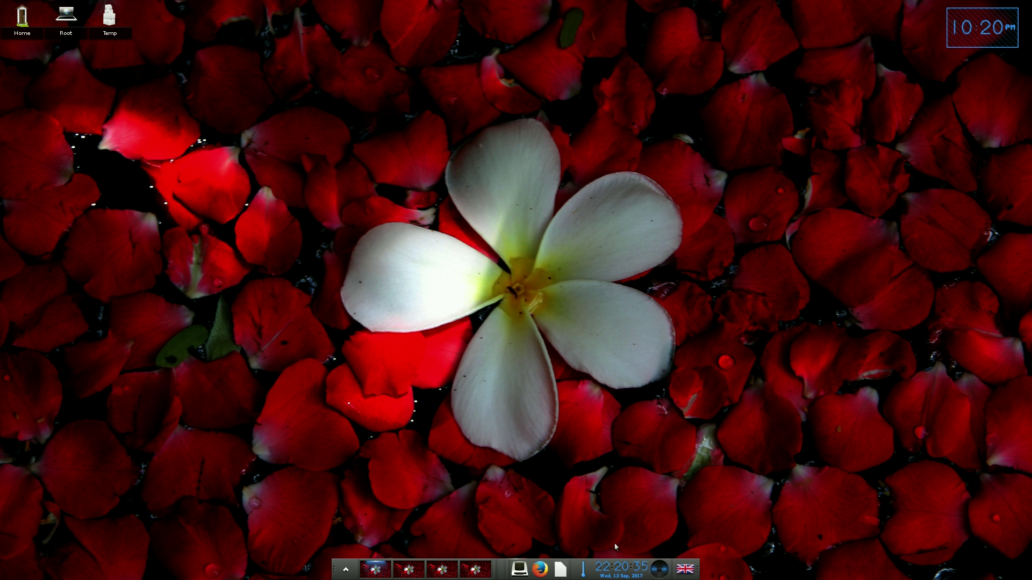
left_click(345, 570)
mouse_move(376, 476)
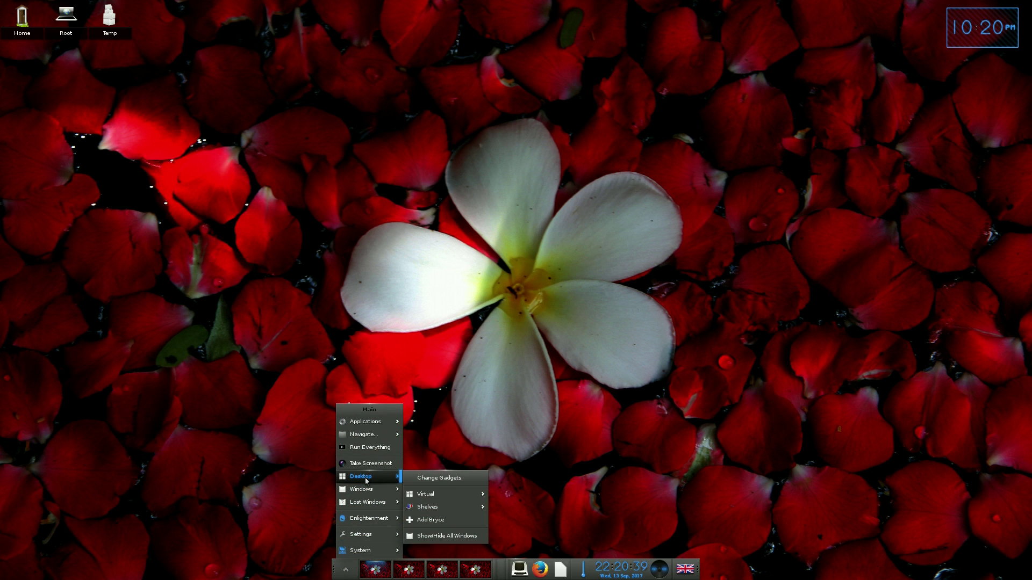
mouse_move(449, 494)
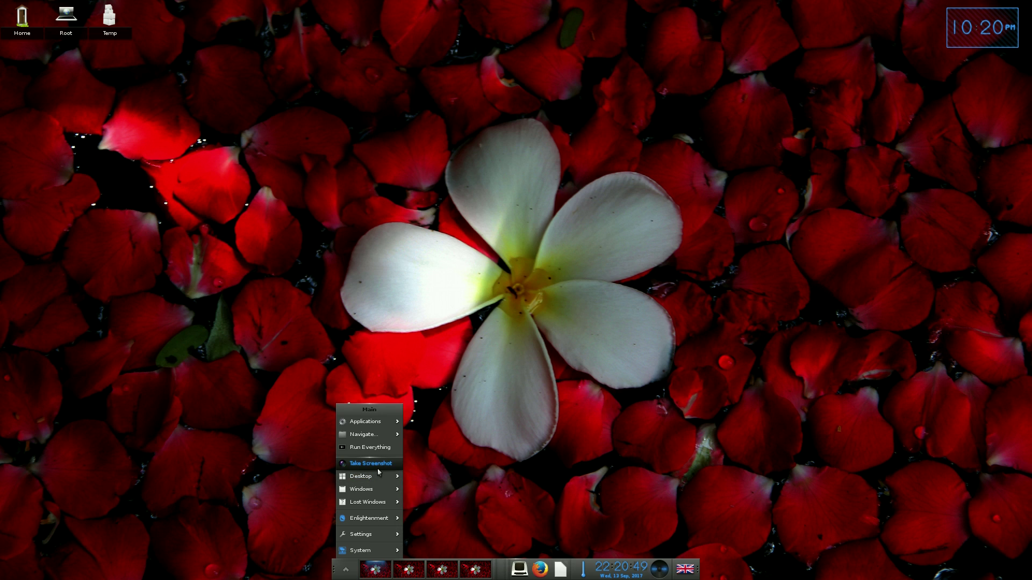
Launch Firefox by searching for it in the Run Everything launcher.
left_click(375, 450)
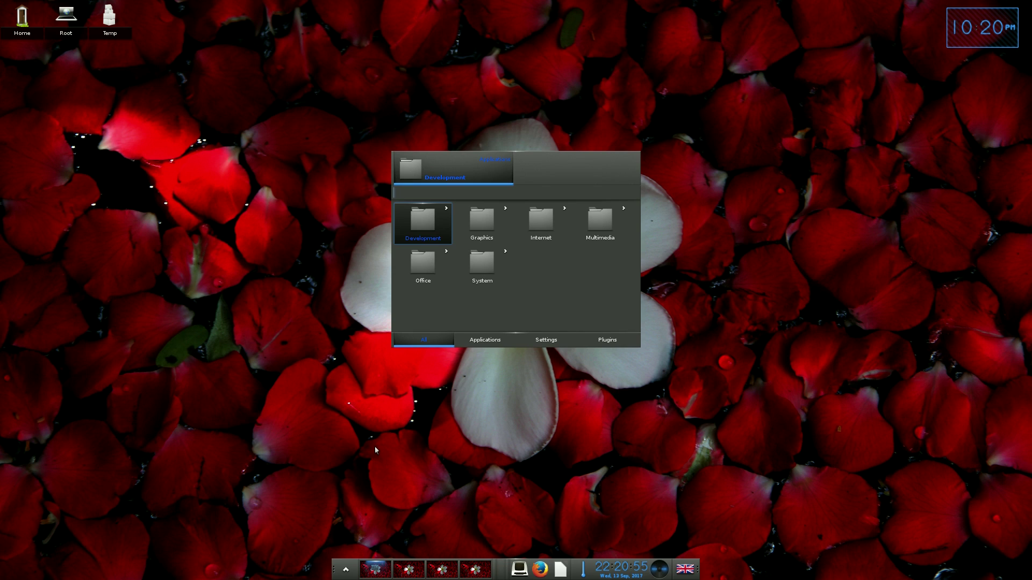
type("fi")
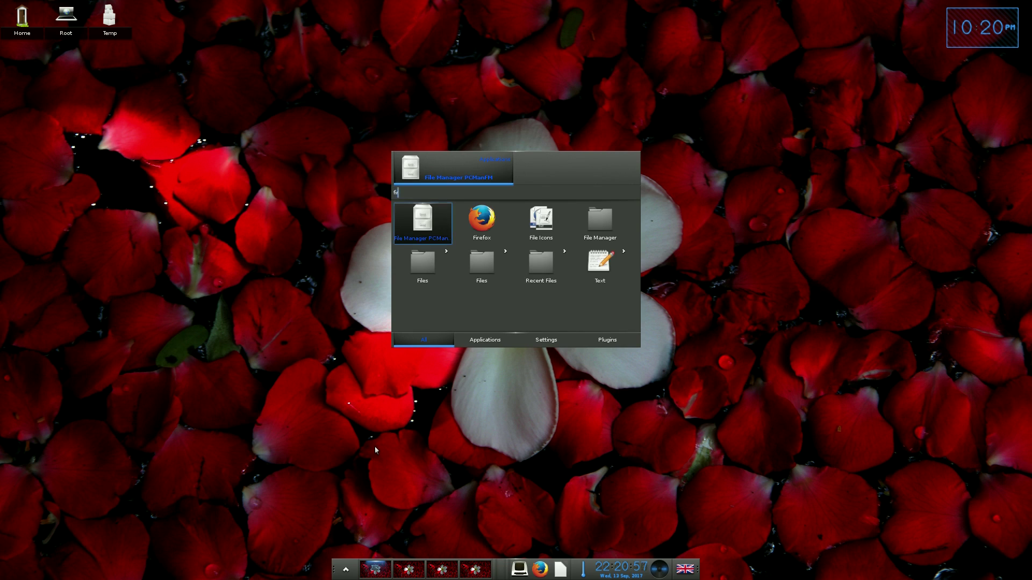
type("lrefox")
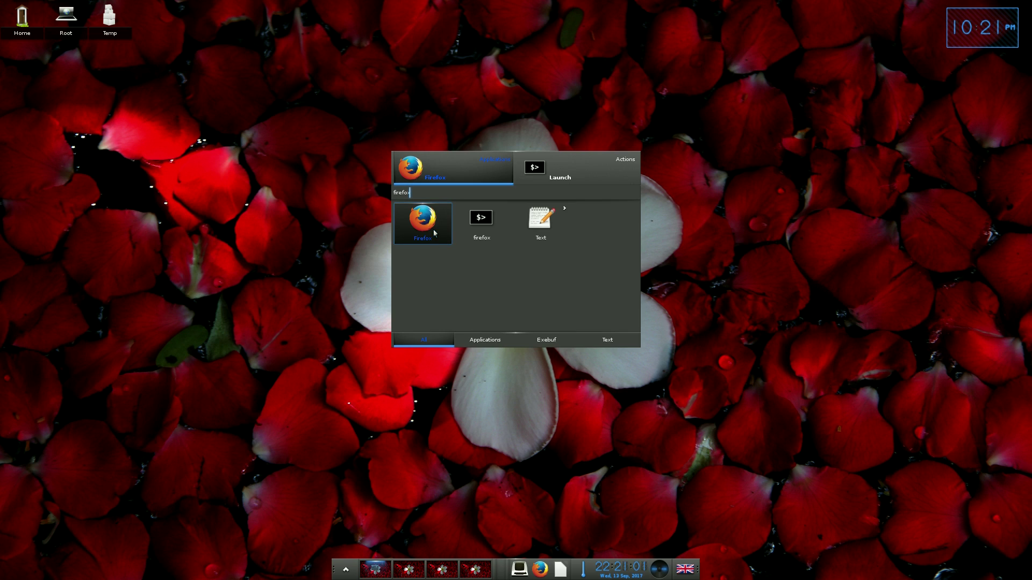
key("Return")
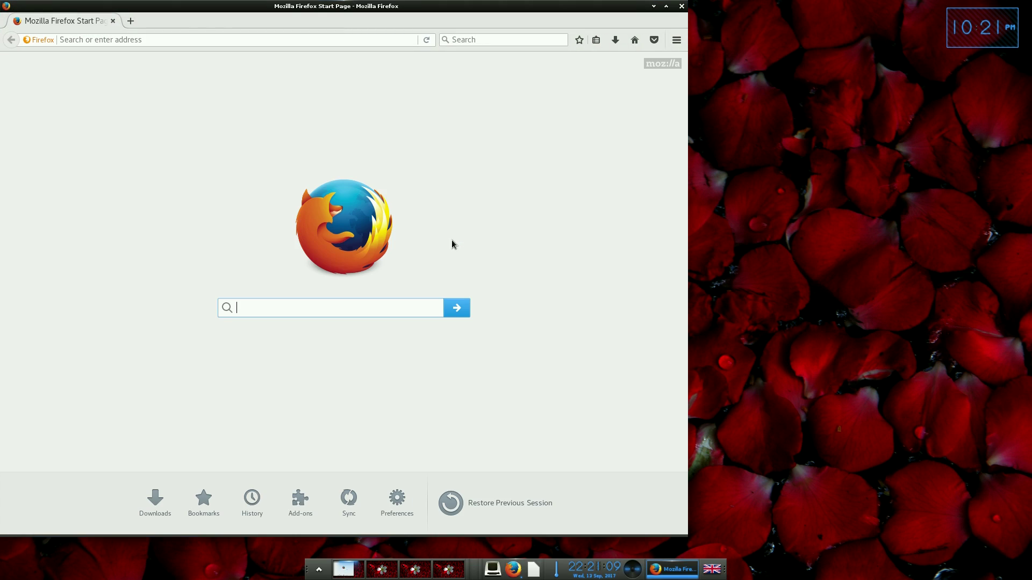
Maximize Firefox and reach YouTube through a Google search for 'youtube'.
left_click(665, 6)
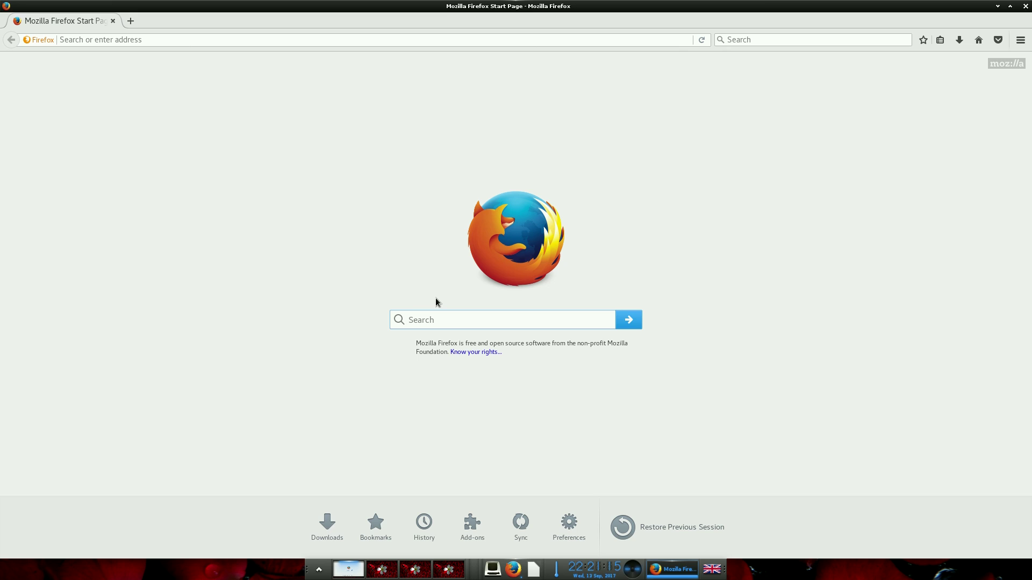
type("utube")
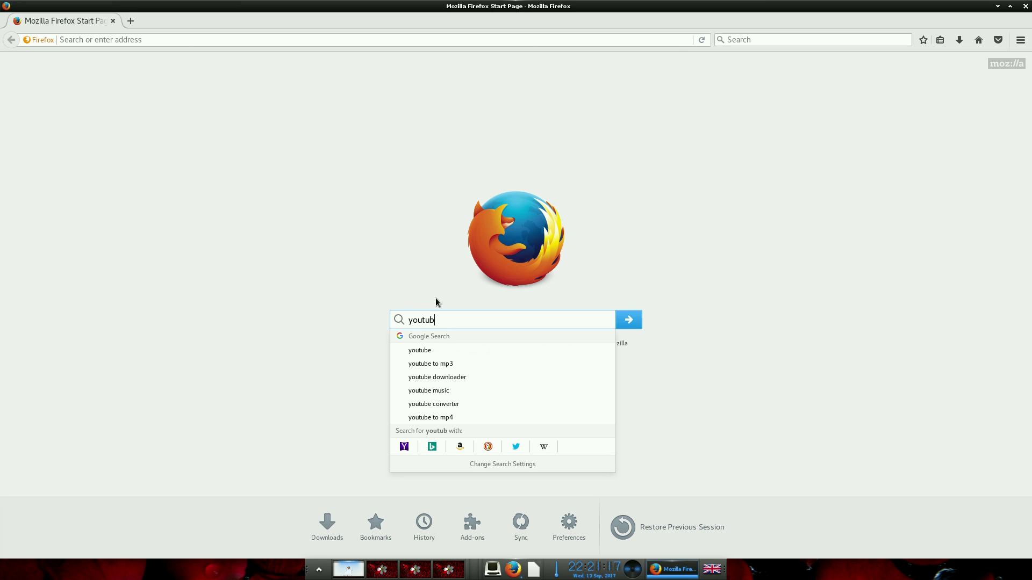
key("Return")
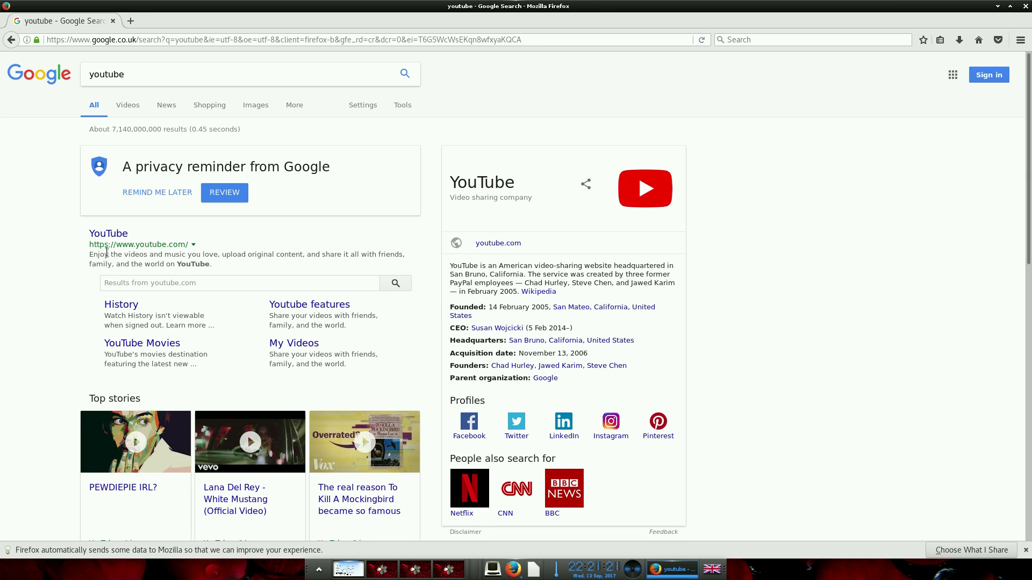
left_click(114, 235)
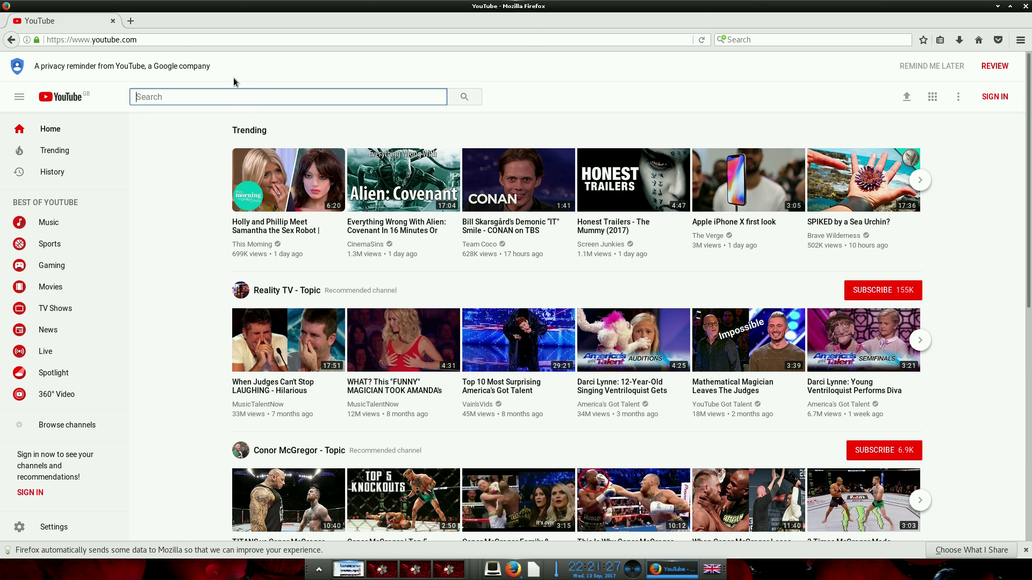
Search YouTube for 'sneekylinux' and open the Xebian video from the results.
type("sneeky")
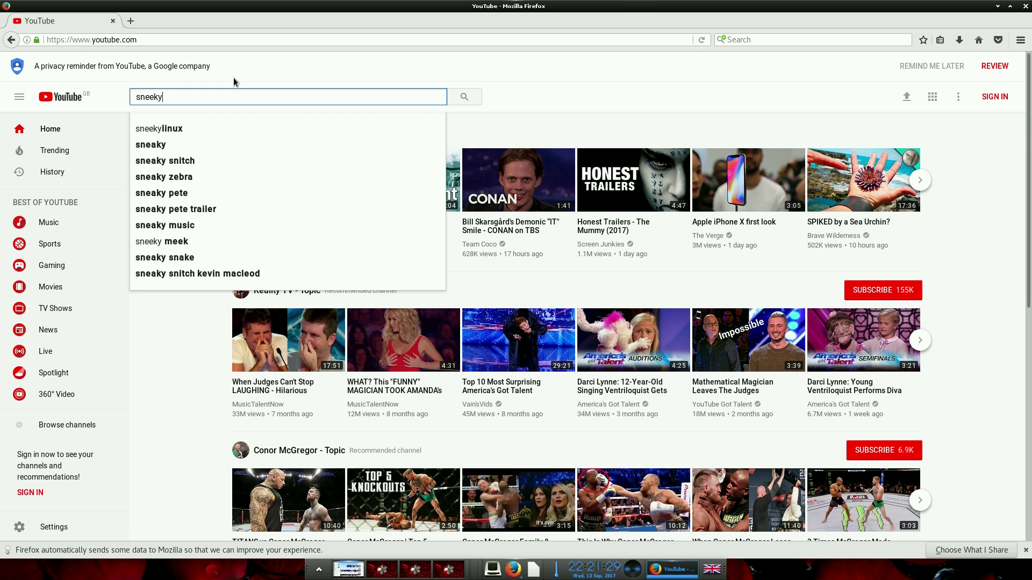
left_click(176, 128)
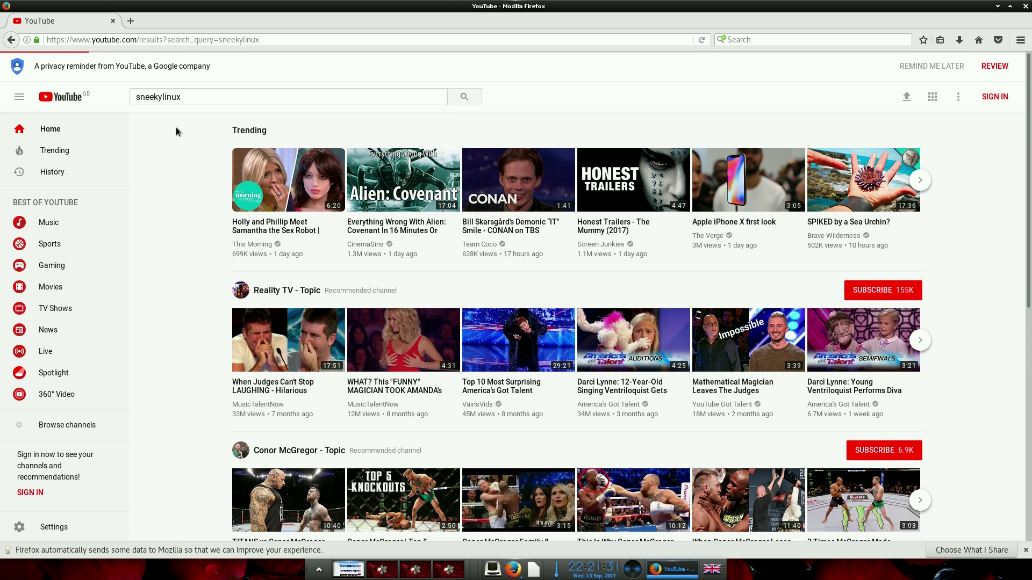
scroll(440, 288, "down", 5)
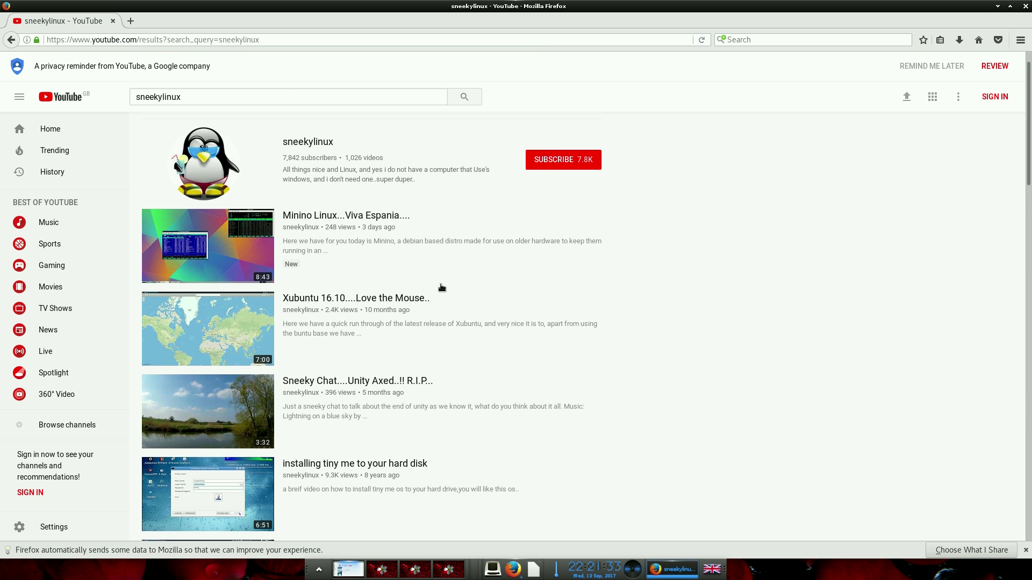
scroll(468, 295, "down", 15)
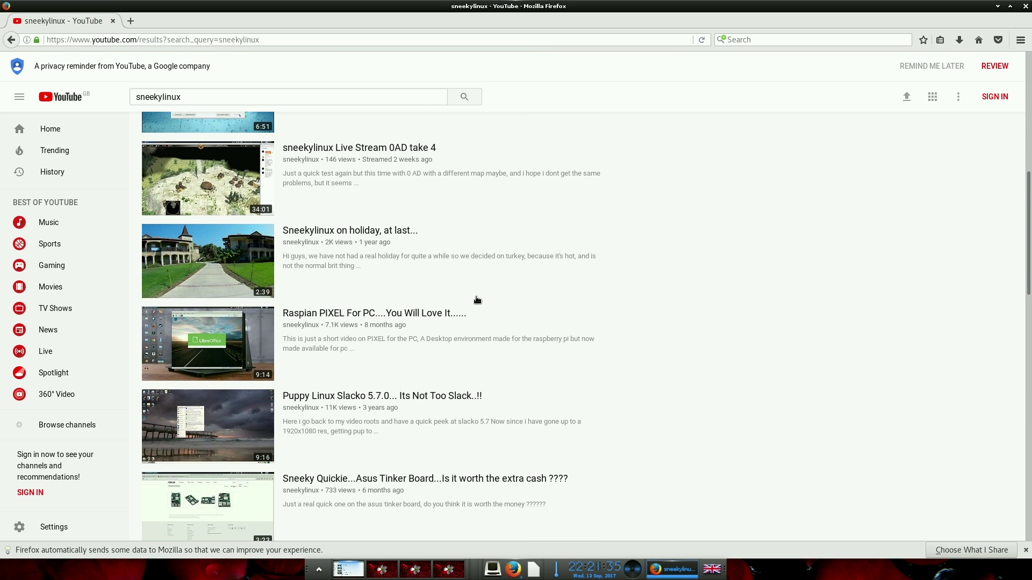
scroll(477, 299, "down", 4)
scroll(562, 327, "down", 12)
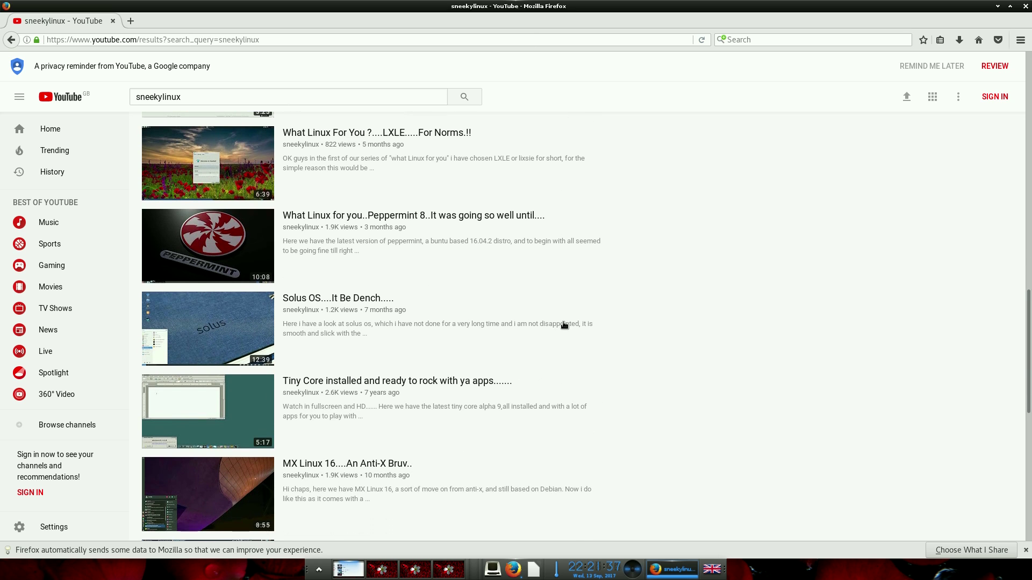
scroll(553, 316, "down", 2)
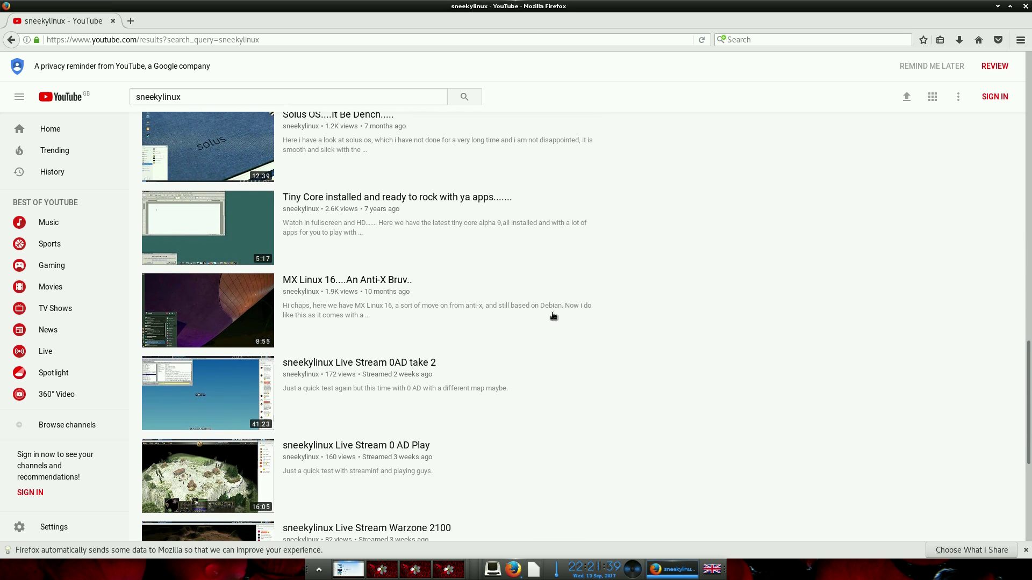
scroll(553, 316, "up", 2)
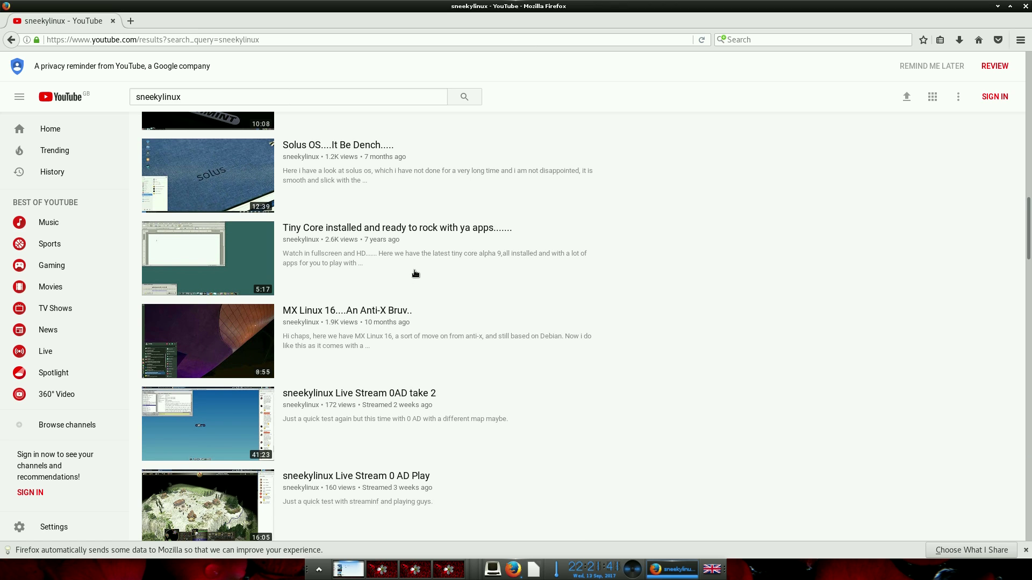
scroll(536, 309, "down", 6)
scroll(537, 310, "down", 14)
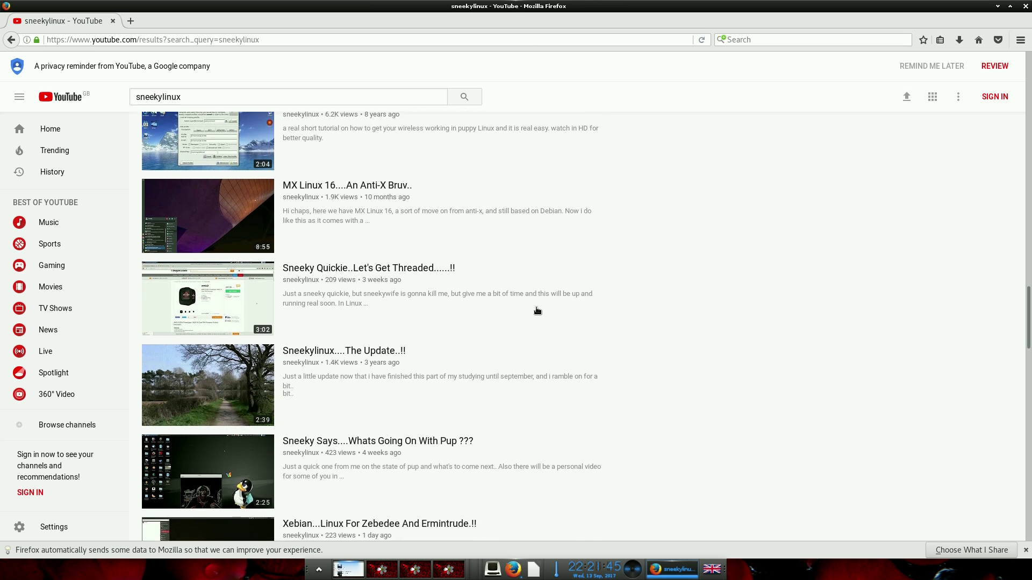
scroll(536, 310, "down", 2)
scroll(537, 310, "down", 3)
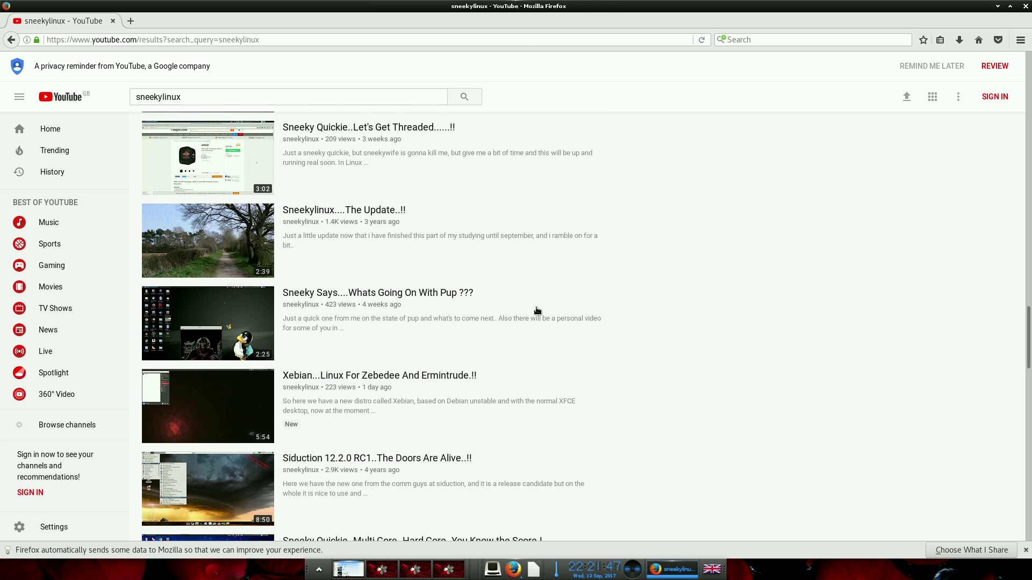
scroll(537, 310, "down", 3)
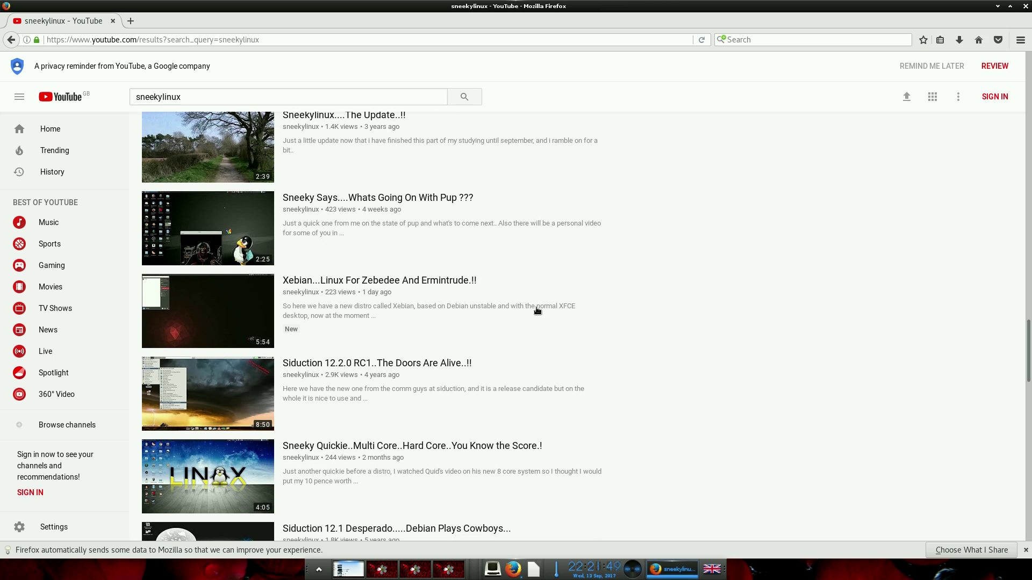
left_click(423, 285)
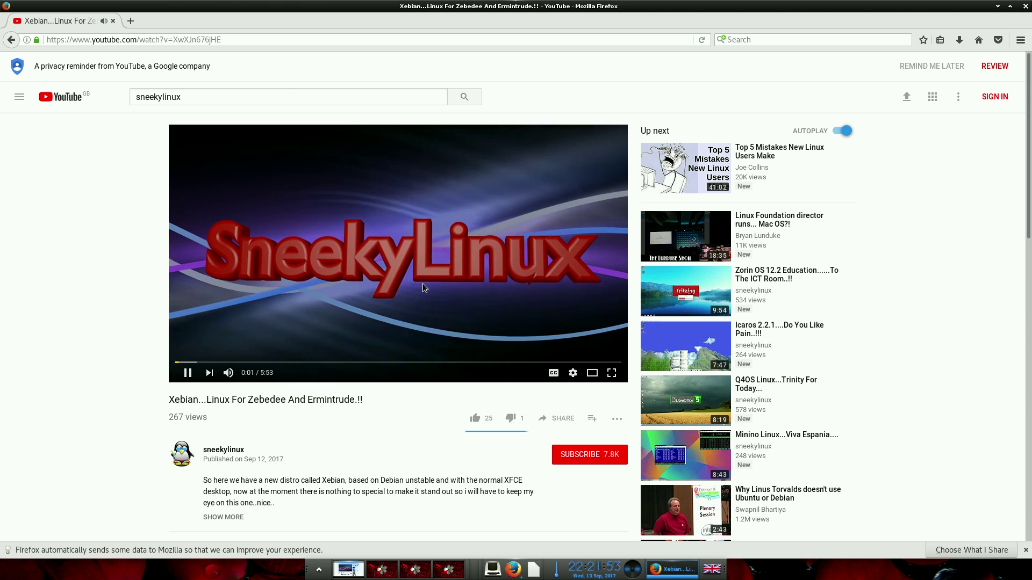
Set the video quality to 1080p60 and switch the player to theater mode.
left_click(573, 373)
left_click(578, 344)
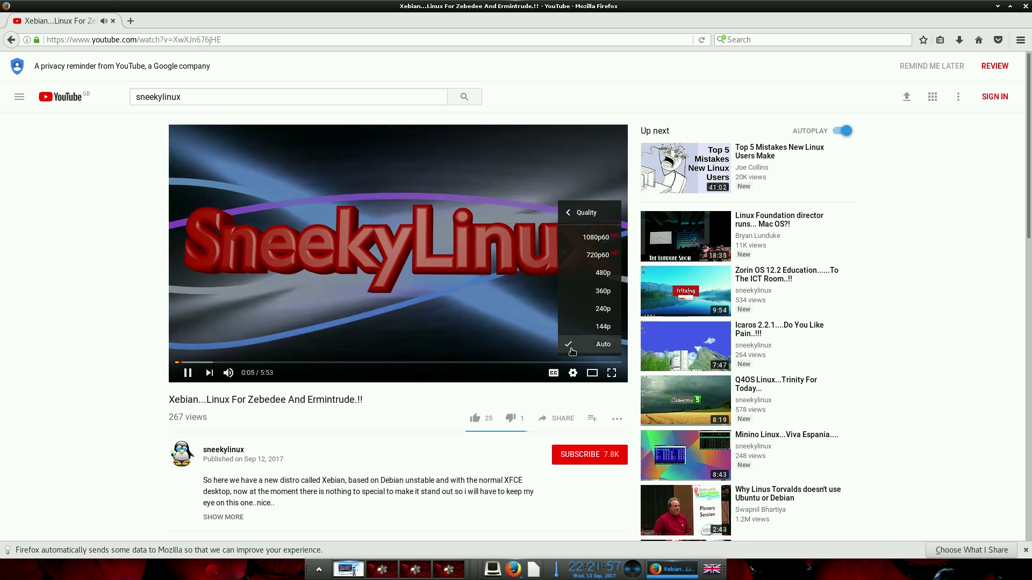
left_click(588, 238)
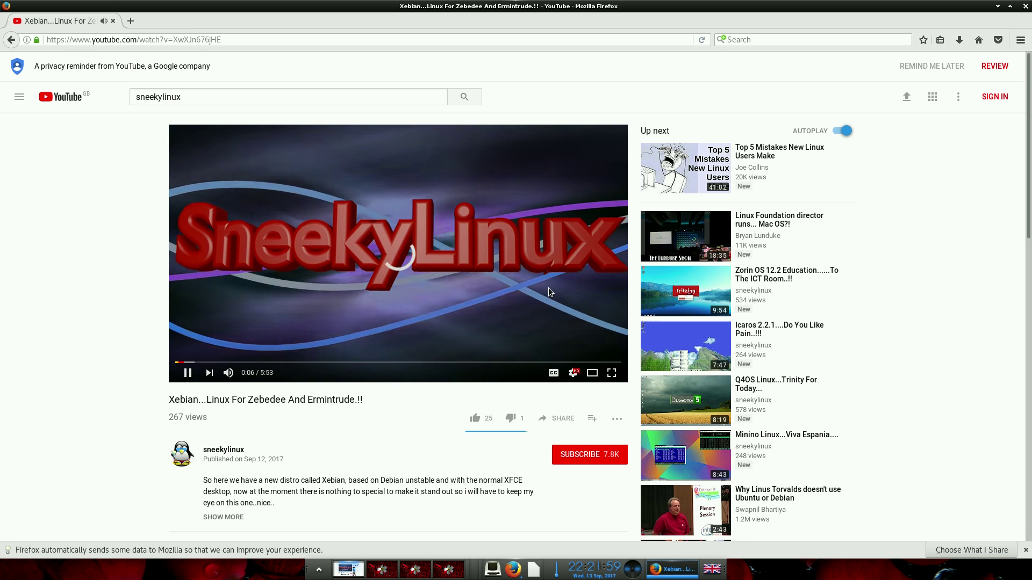
left_click(592, 372)
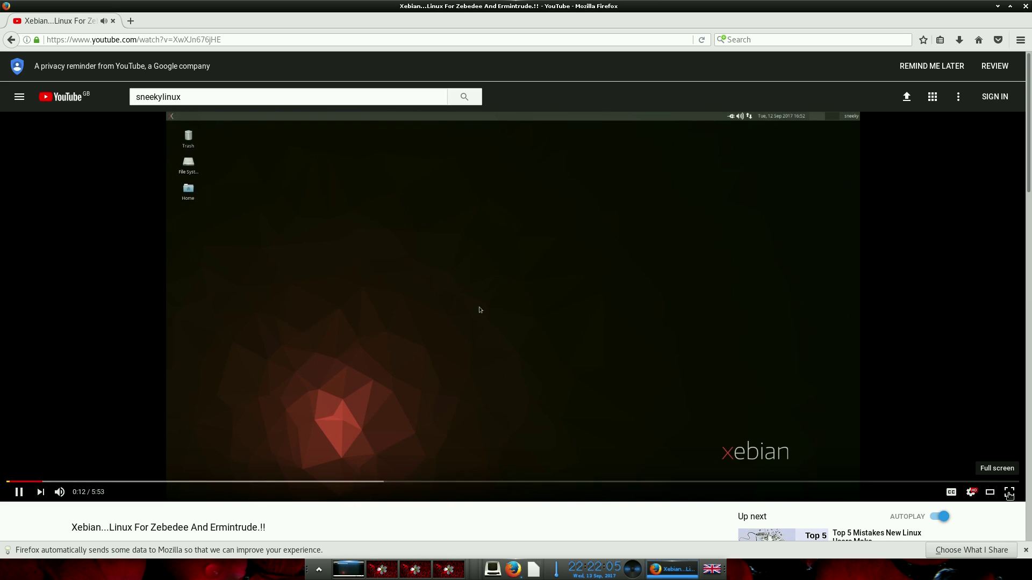
Watch the video full screen, exit with Esc, then close Firefox.
left_click(1009, 493)
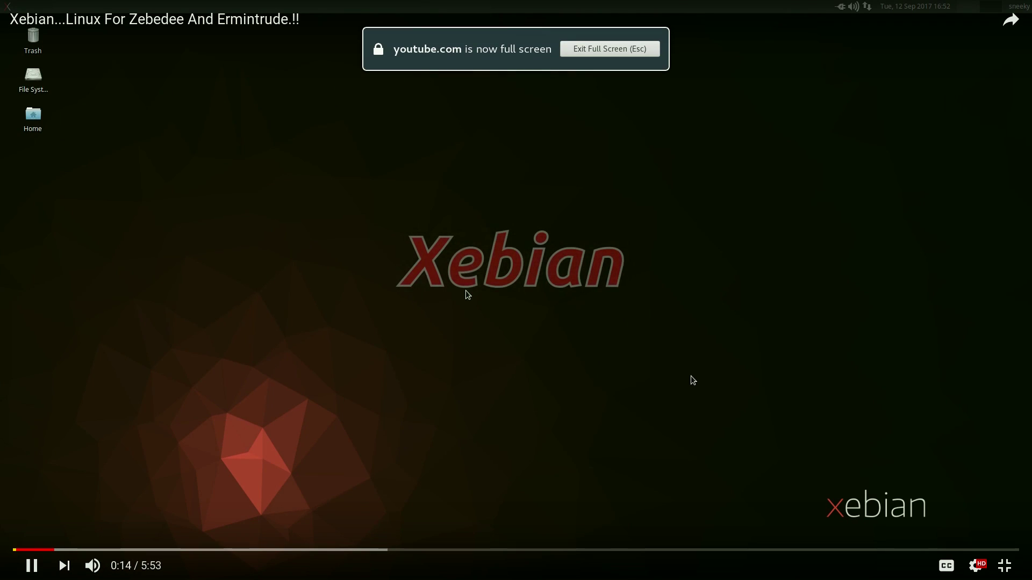
key("Escape")
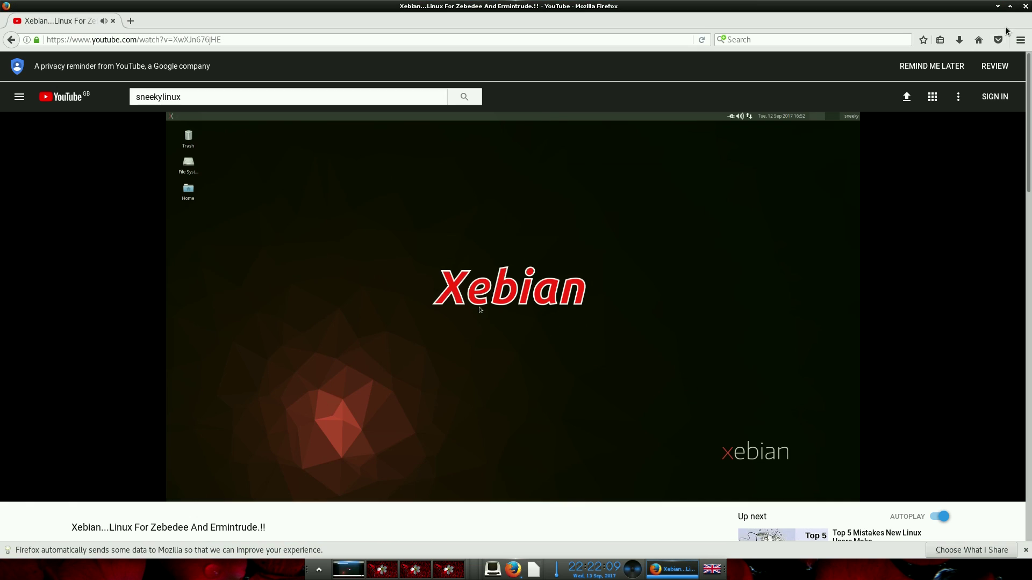
left_click(1025, 7)
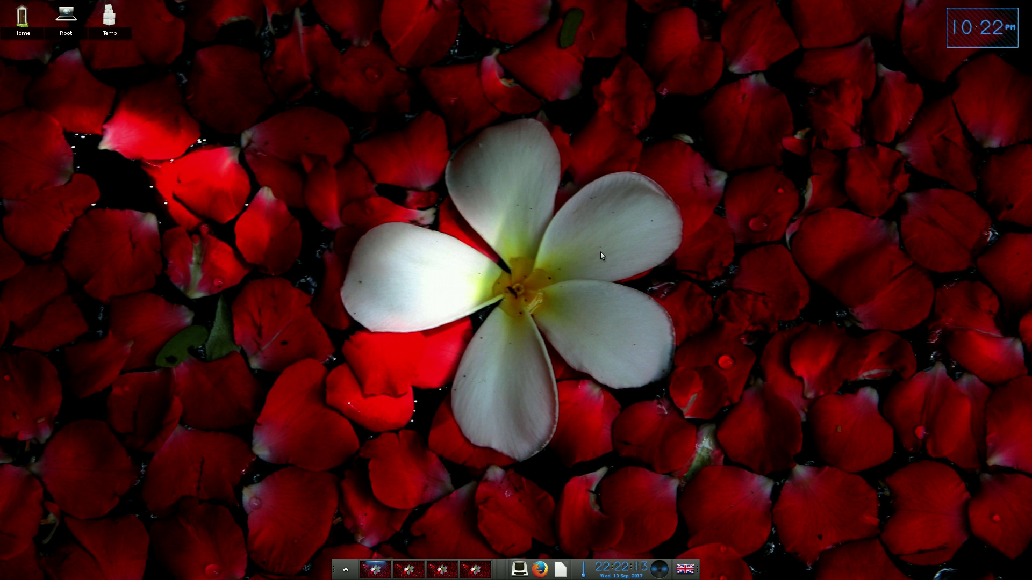
left_click(519, 568)
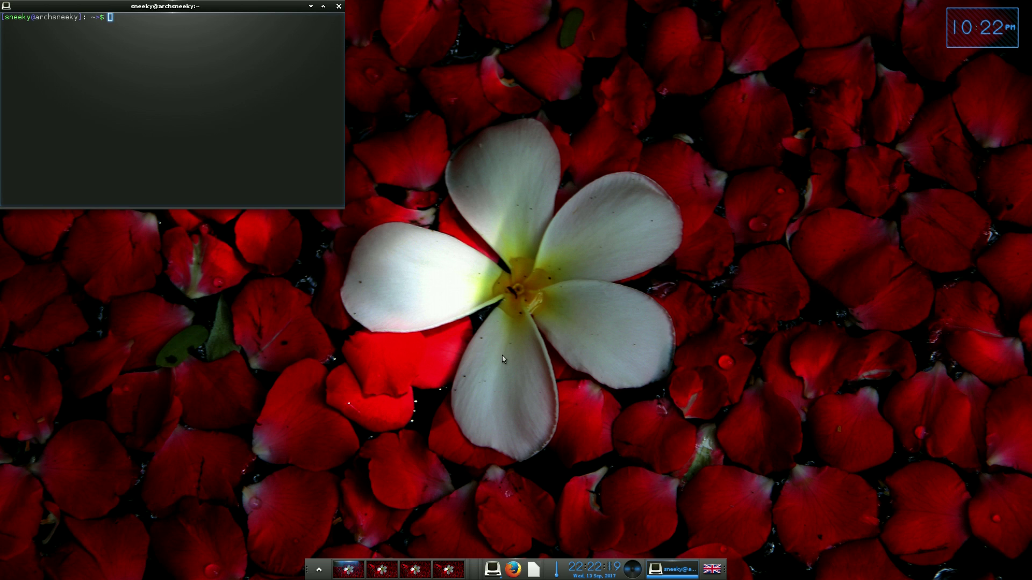
type("htop")
key("Return")
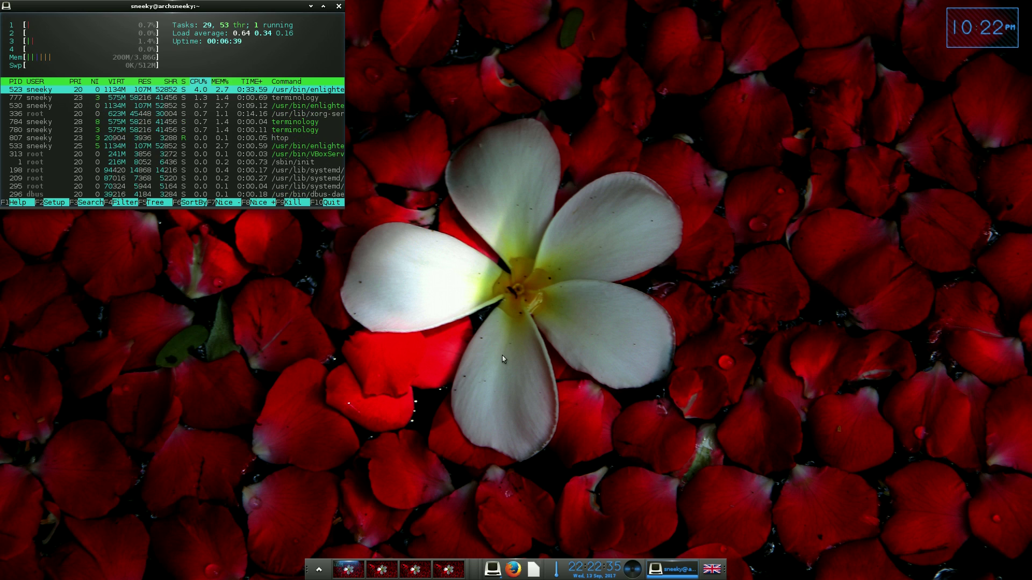
left_click(339, 7)
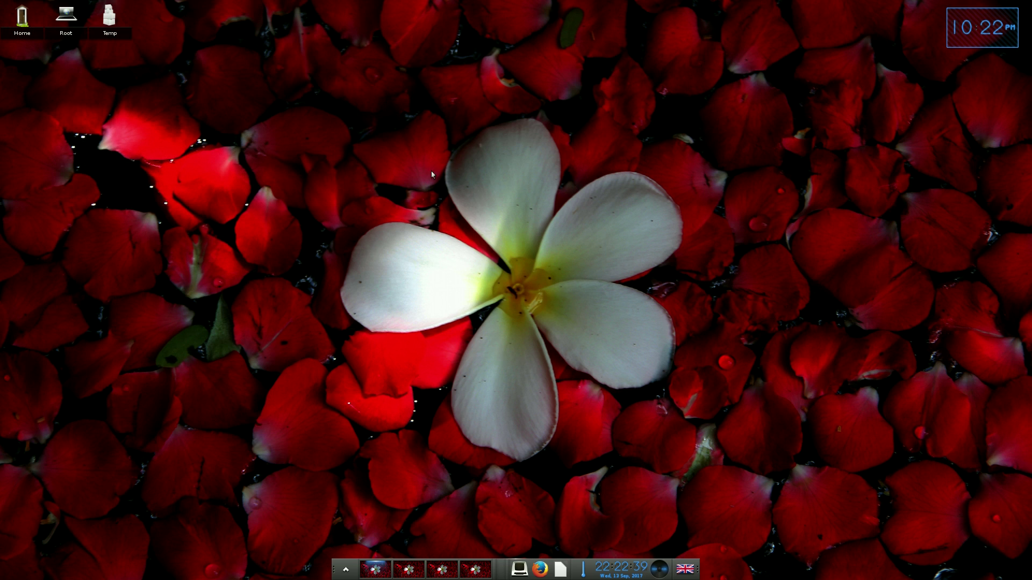
Launch Elementary Test from Applications > Development and move its window to the desktop centre.
left_click(348, 572)
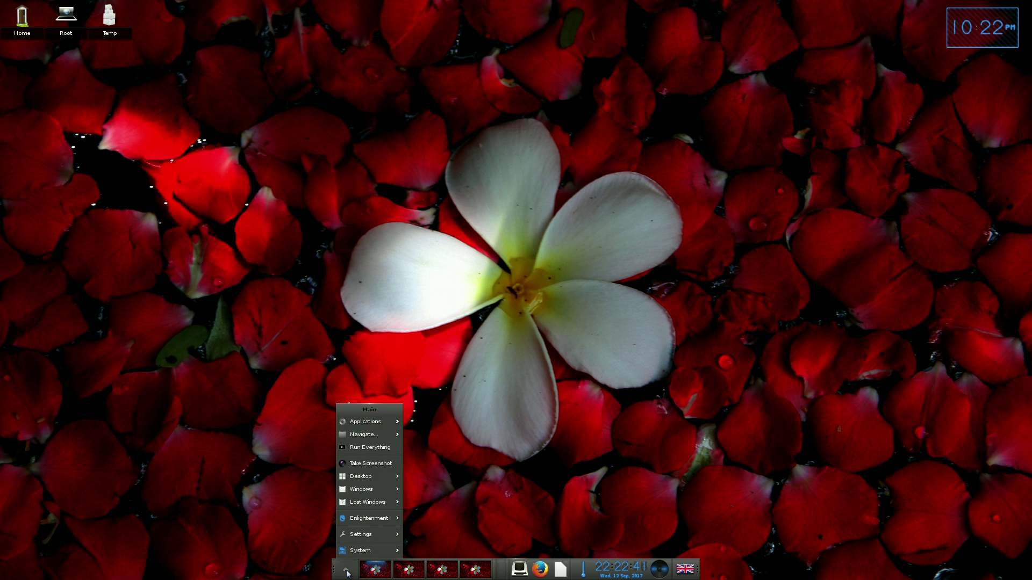
mouse_move(371, 422)
mouse_move(421, 423)
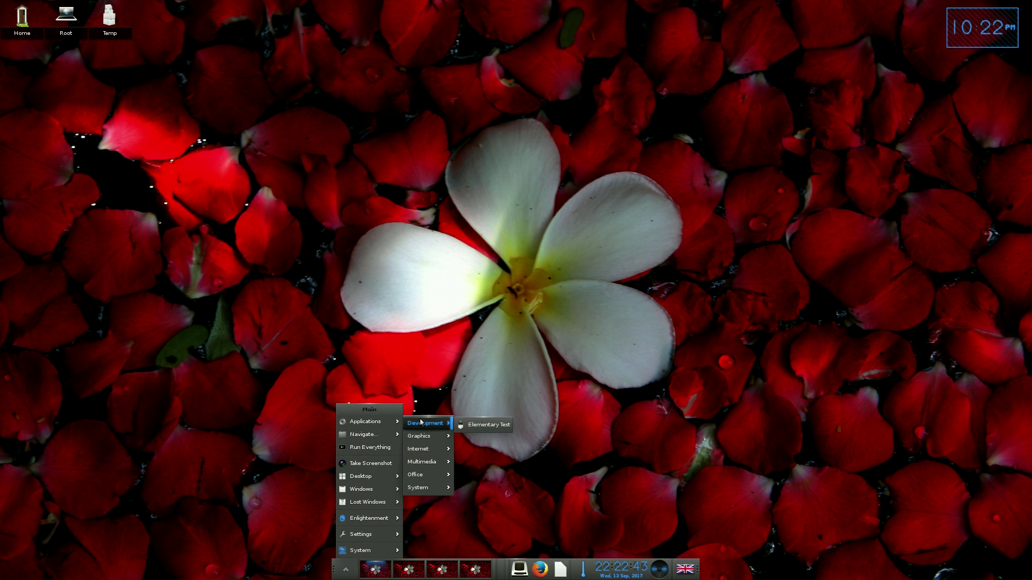
left_click(472, 425)
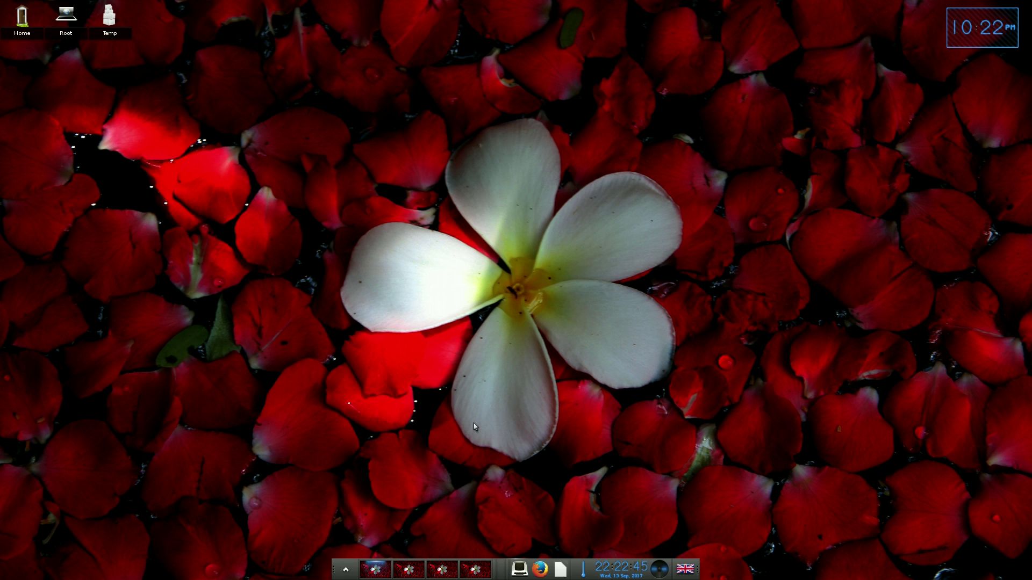
left_click_drag(125, 6, 717, 99)
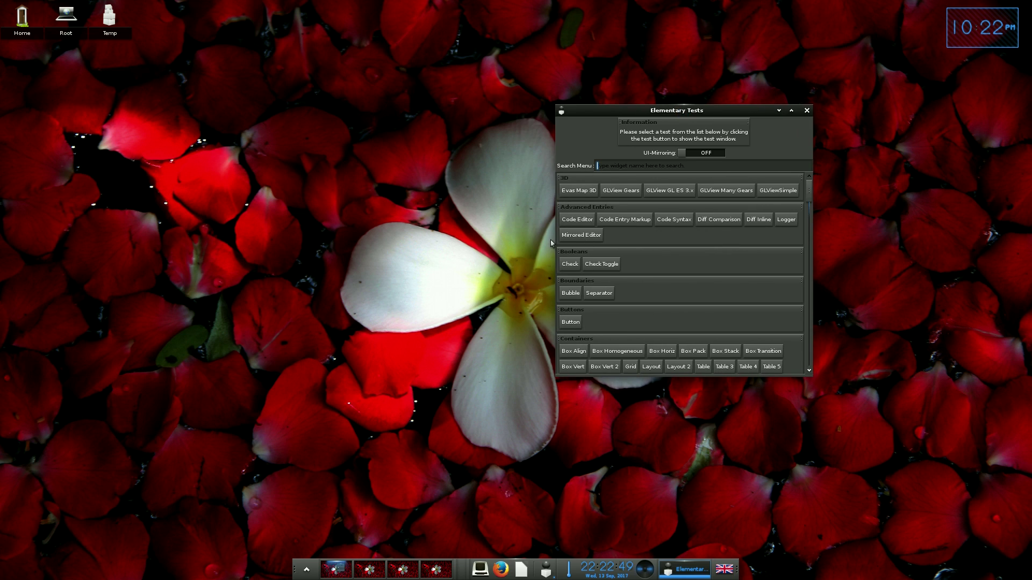
Run the GLView Gears and GLView GL ES 3.x demos, closing each window.
left_click(624, 194)
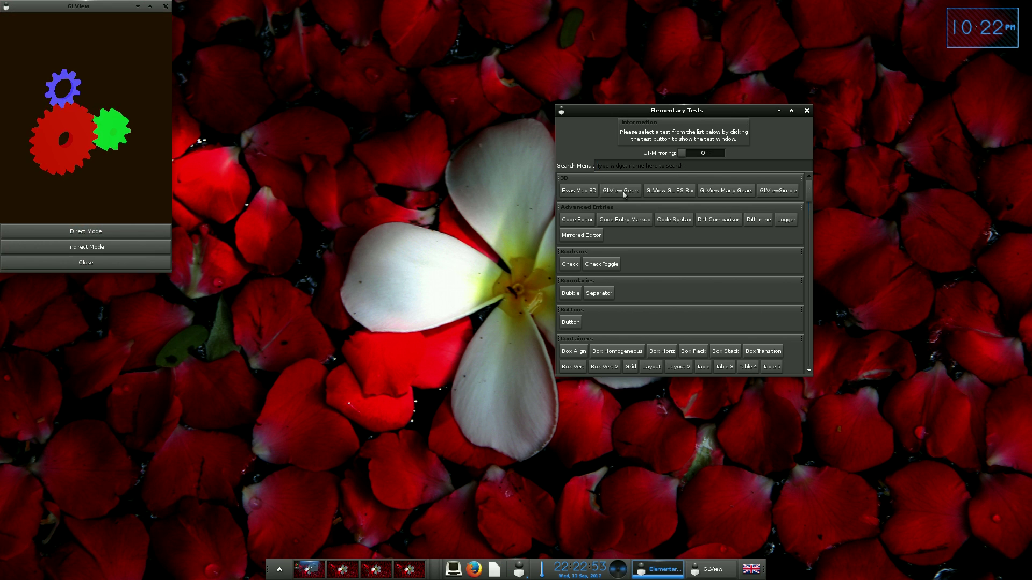
left_click(146, 263)
left_click(663, 197)
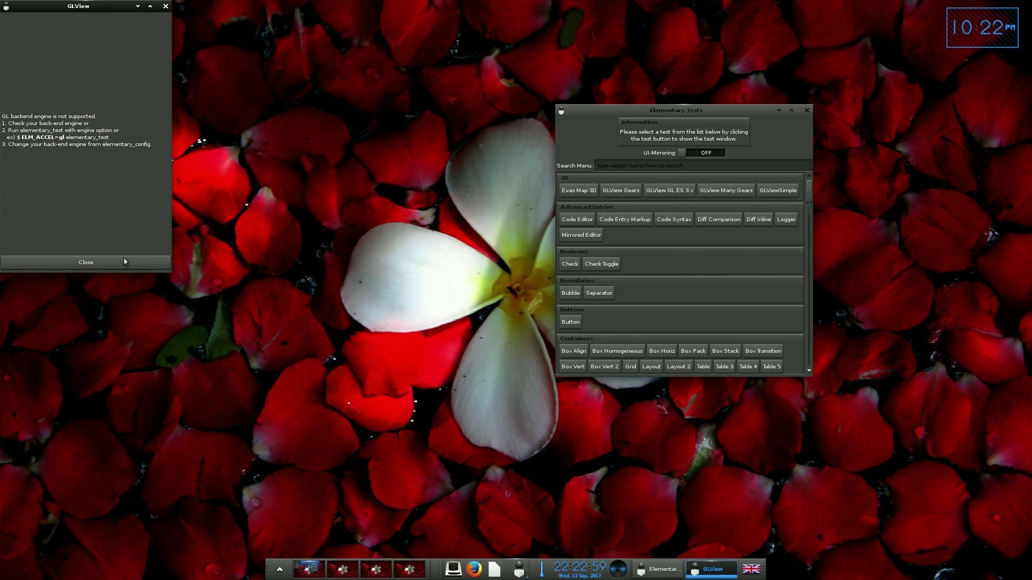
left_click(124, 261)
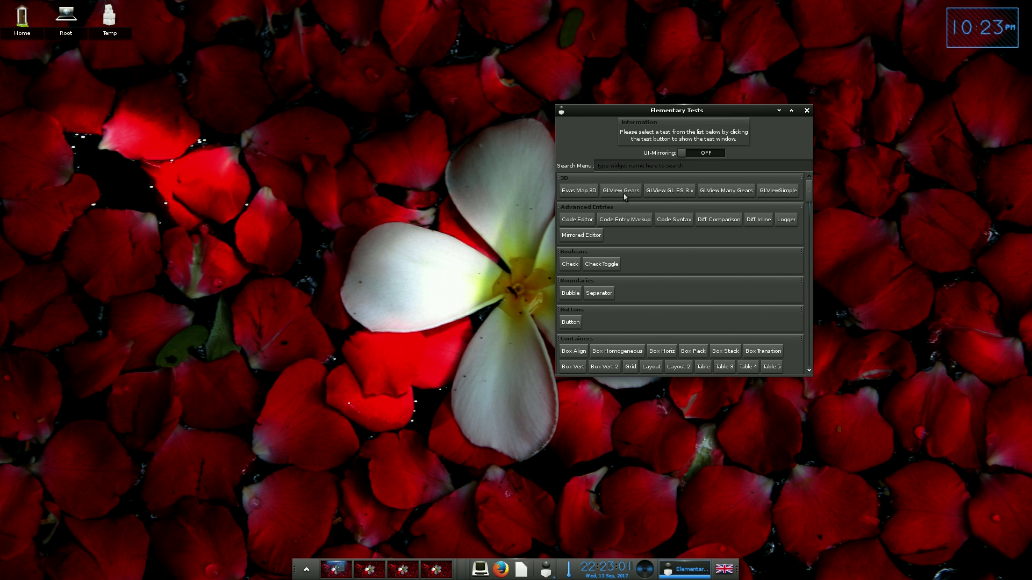
Start the GLView Many Gears demo and add teeth to the gears three times.
left_click(726, 191)
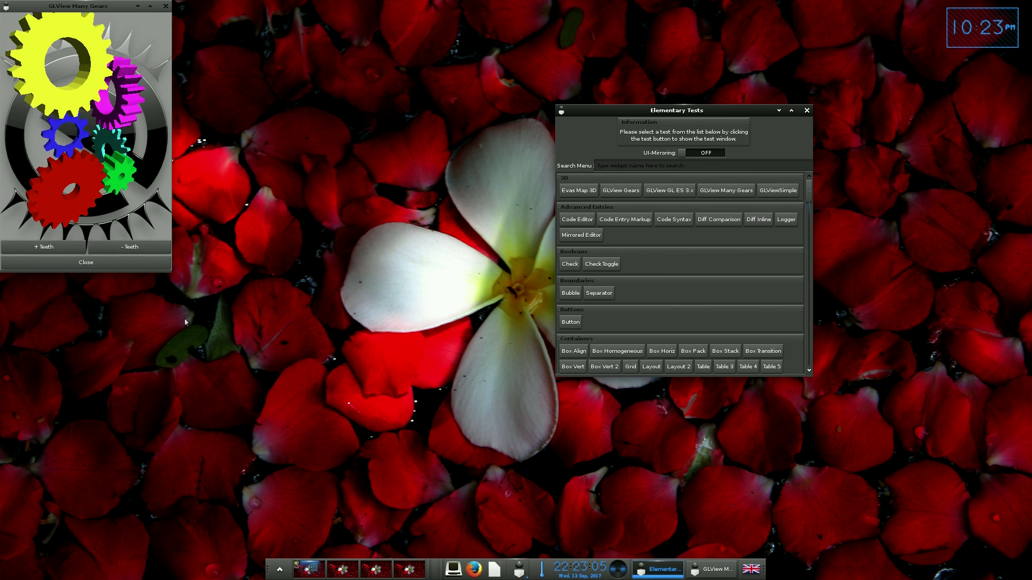
left_click(46, 248)
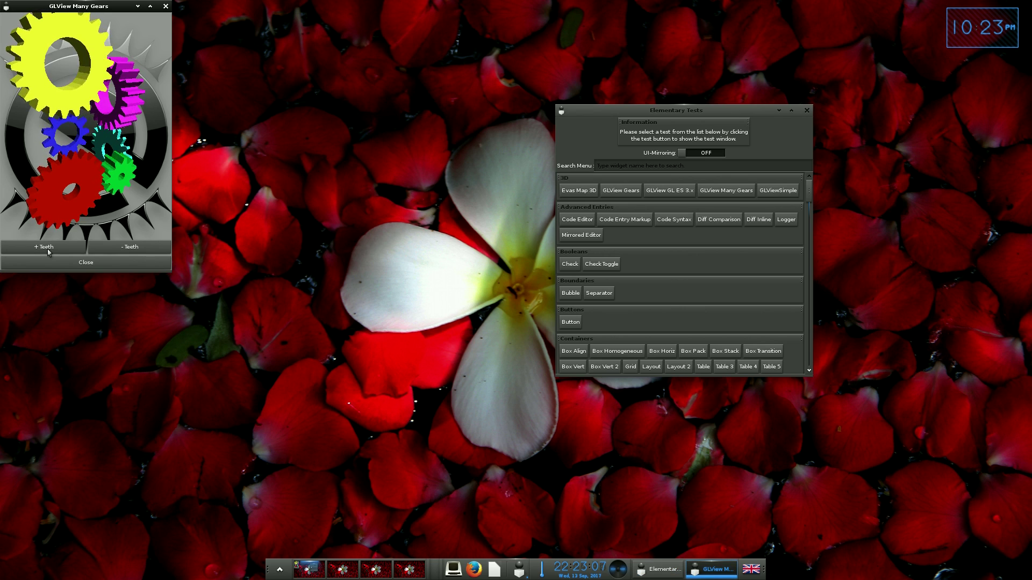
left_click(47, 248)
left_click(48, 250)
left_click(48, 250)
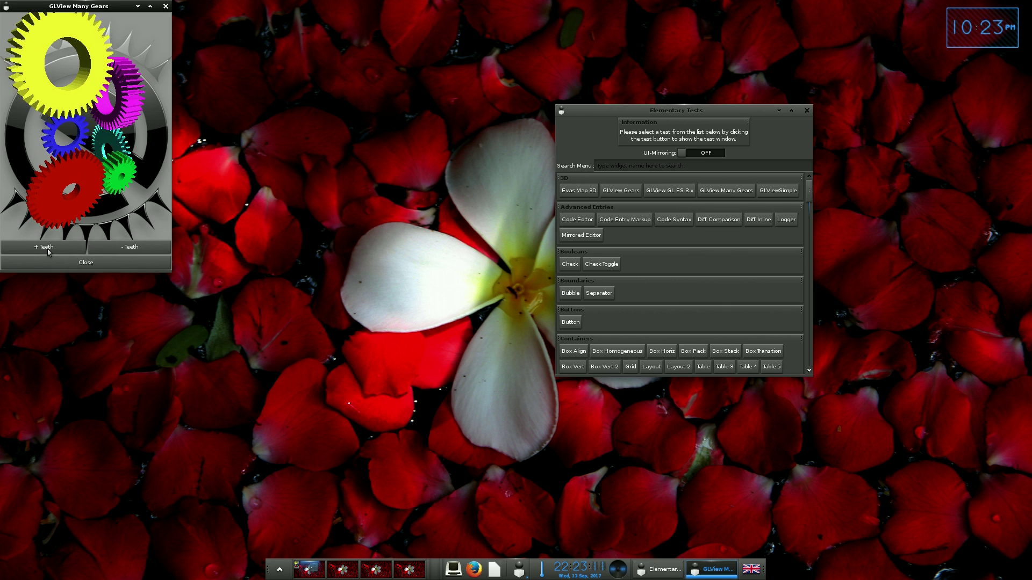
Reduce the number of gear teeth with eight presses of - Teeth.
left_click(124, 248)
left_click(124, 248)
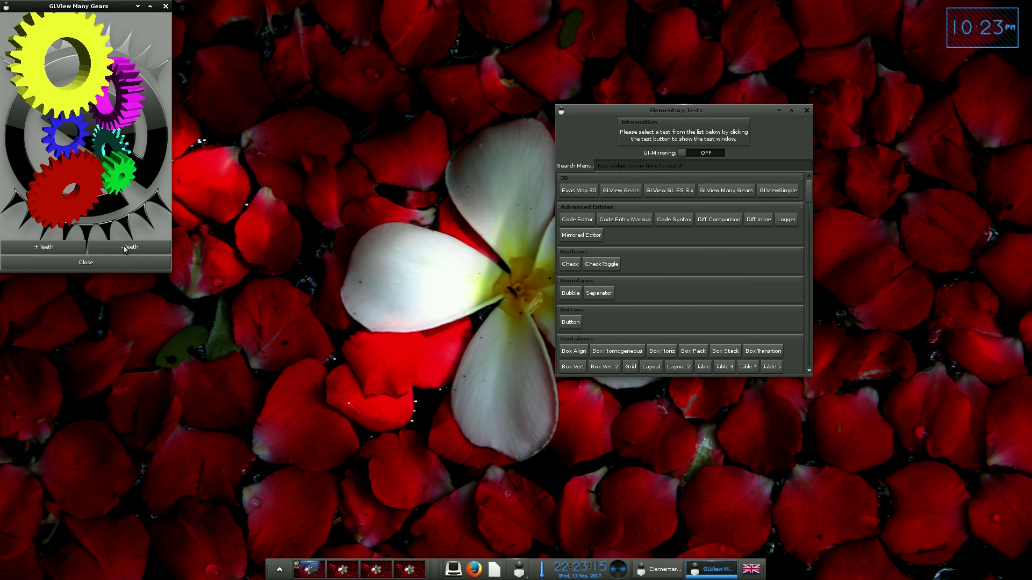
left_click(124, 249)
left_click(124, 248)
left_click(124, 248)
left_click(124, 248)
left_click(124, 248)
left_click(124, 248)
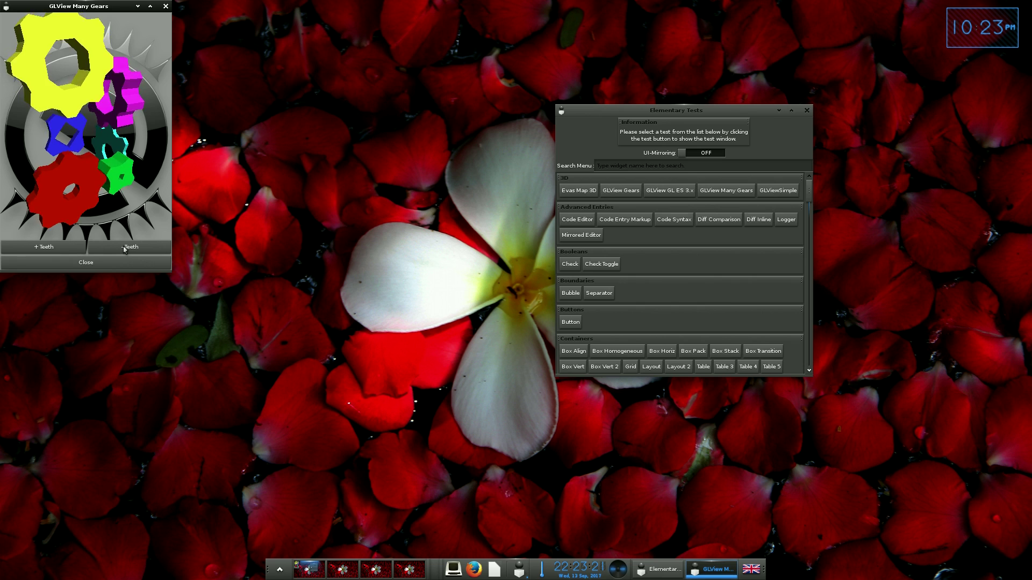
Add gear teeth five more times, then close the demo and the Elementary Tests window.
left_click(64, 250)
left_click(62, 250)
left_click(62, 250)
left_click(62, 250)
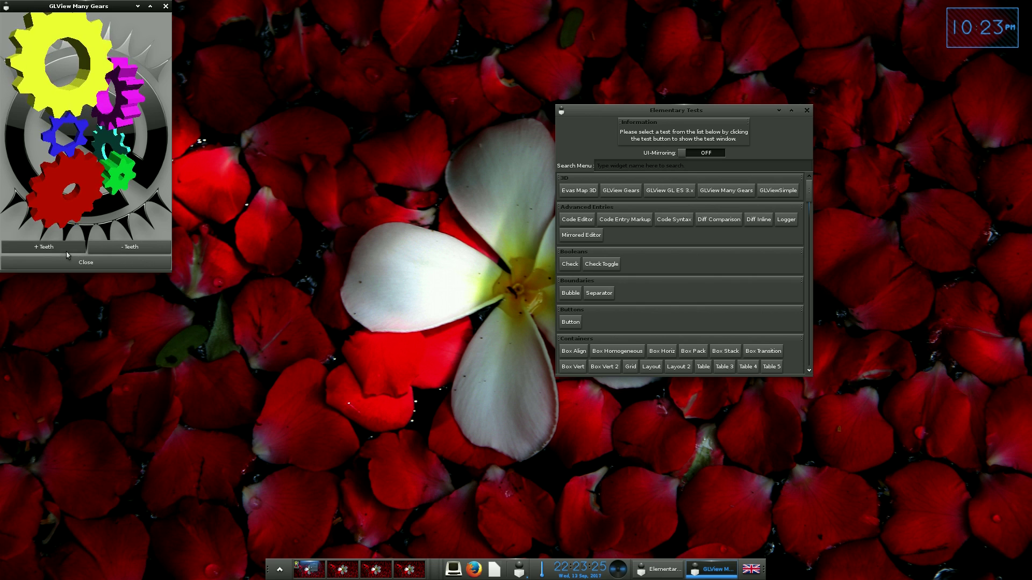
left_click(66, 250)
left_click(66, 250)
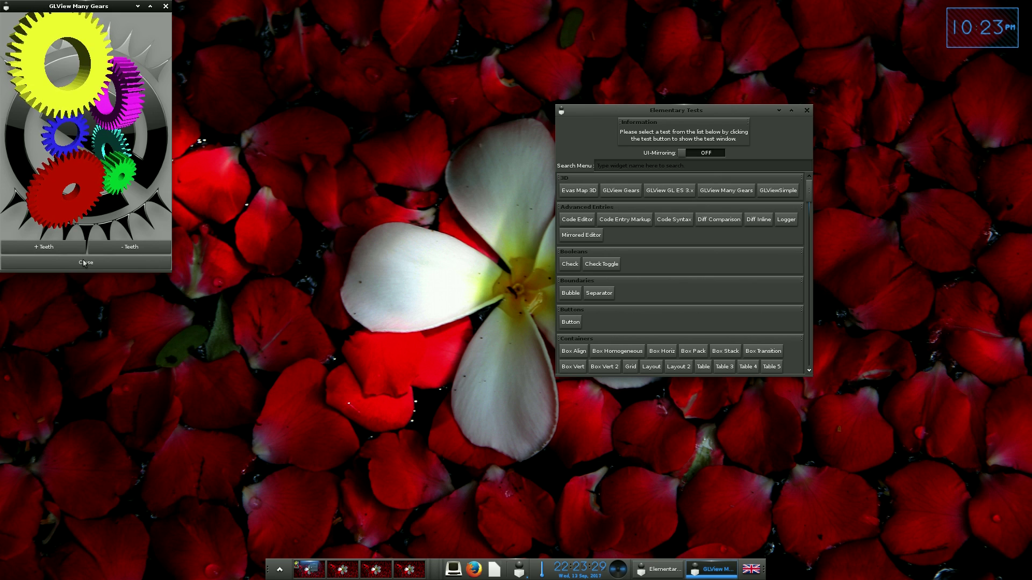
left_click(84, 263)
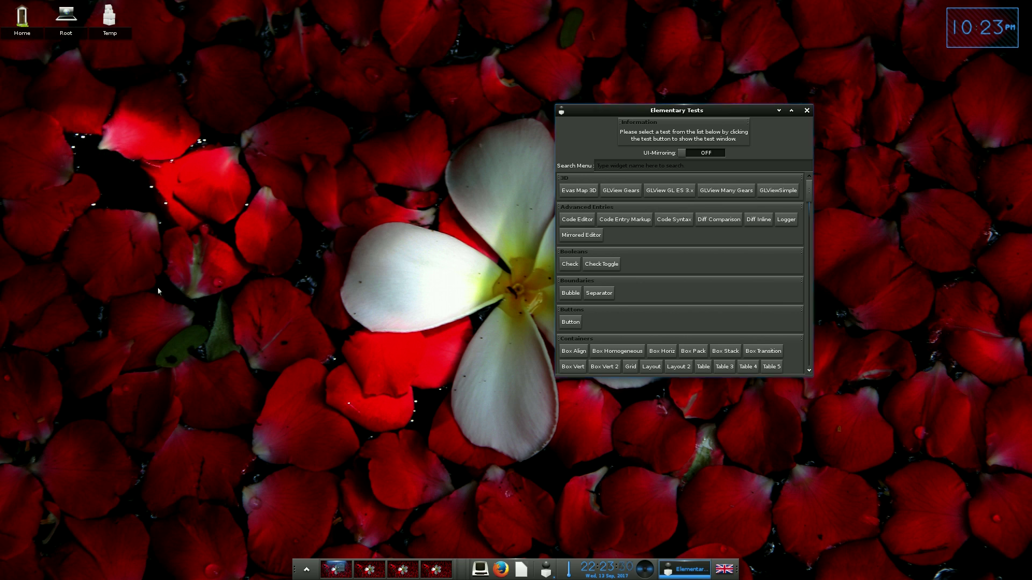
left_click(806, 111)
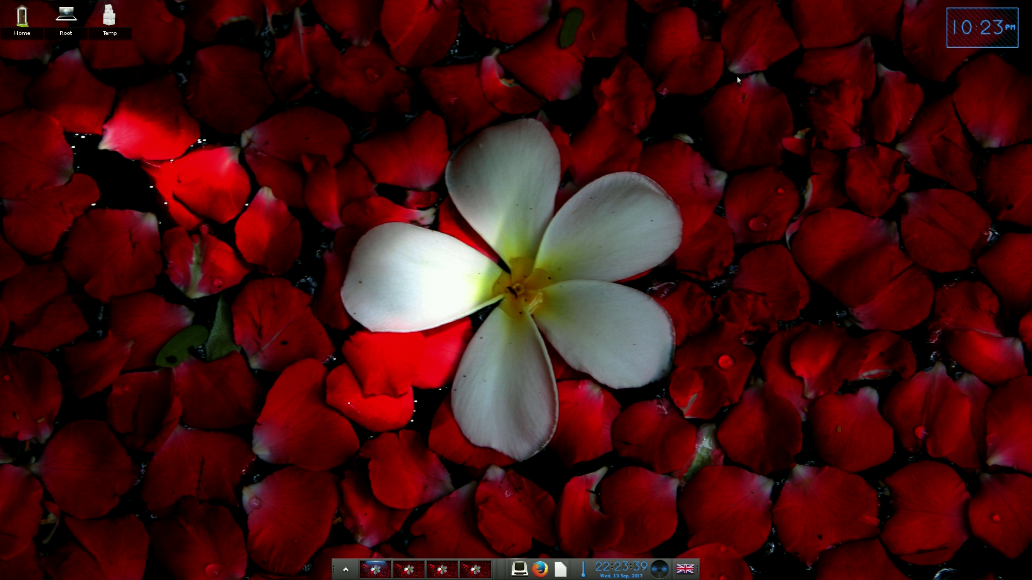
Launch LibreOffice Writer from the main menu's Applications > Office category.
left_click(346, 571)
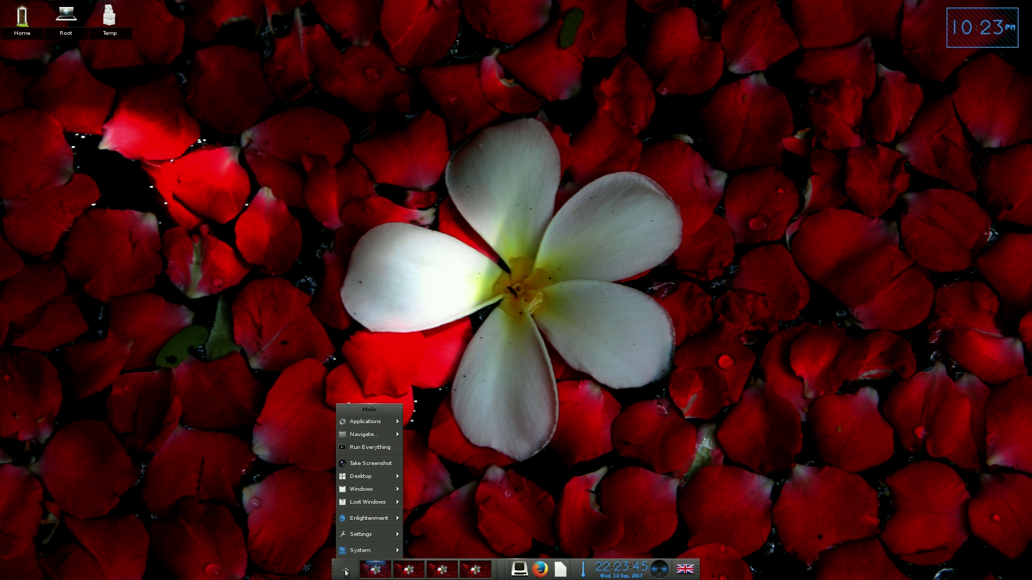
mouse_move(365, 425)
mouse_move(415, 438)
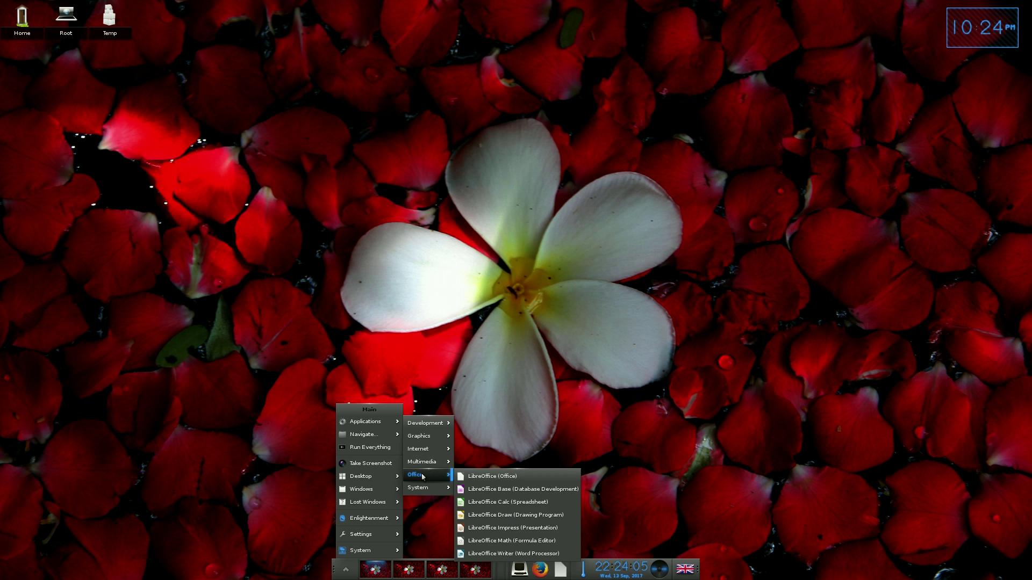
left_click(504, 554)
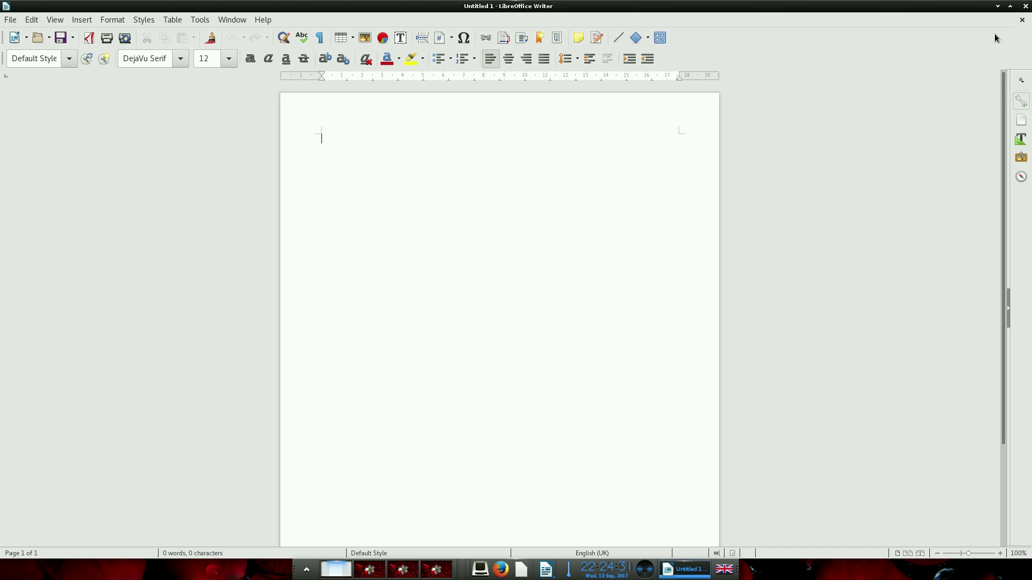
Close the blank Writer document and show the main menu's Multimedia applications.
left_click(1025, 9)
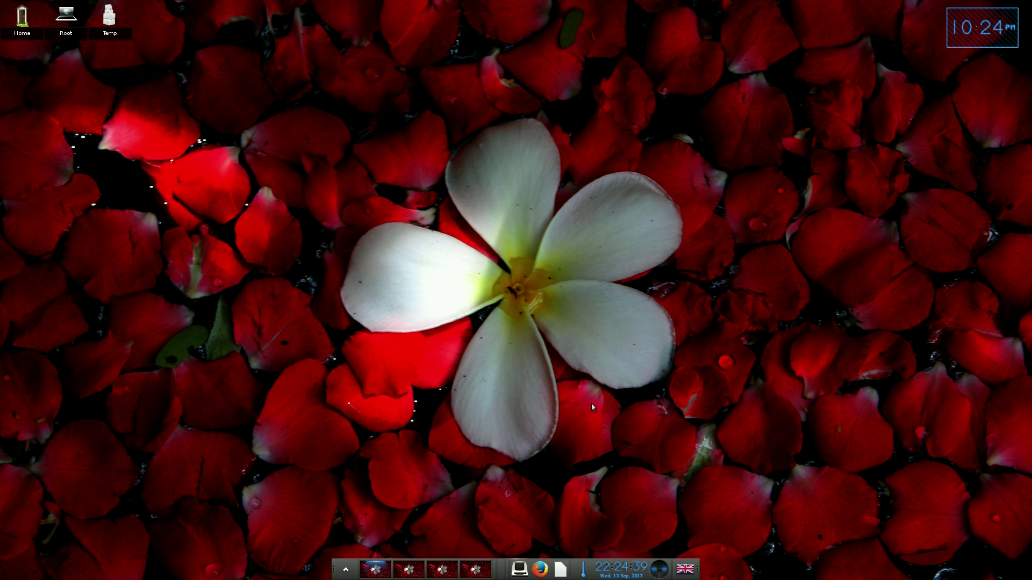
left_click(347, 571)
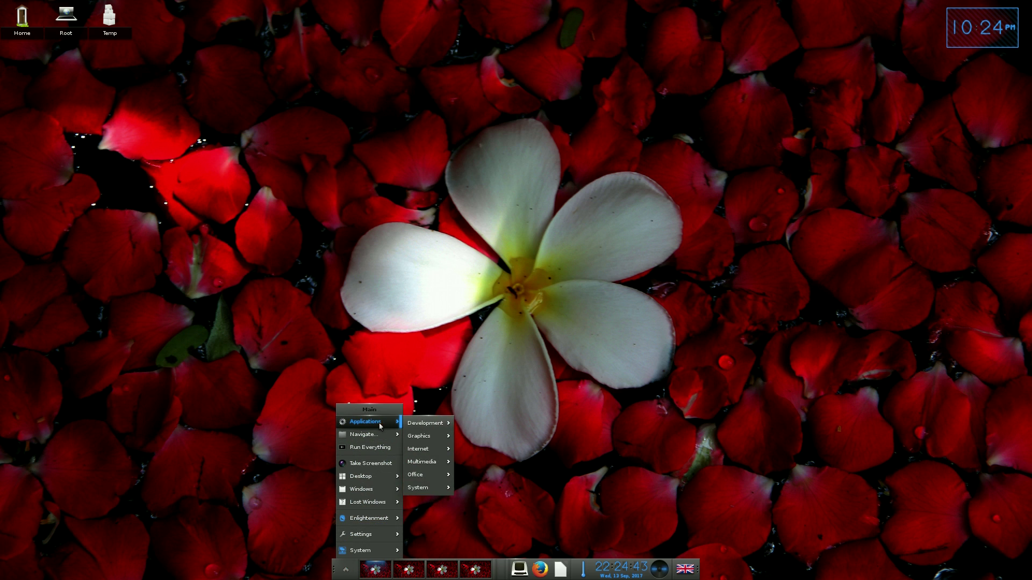
mouse_move(431, 464)
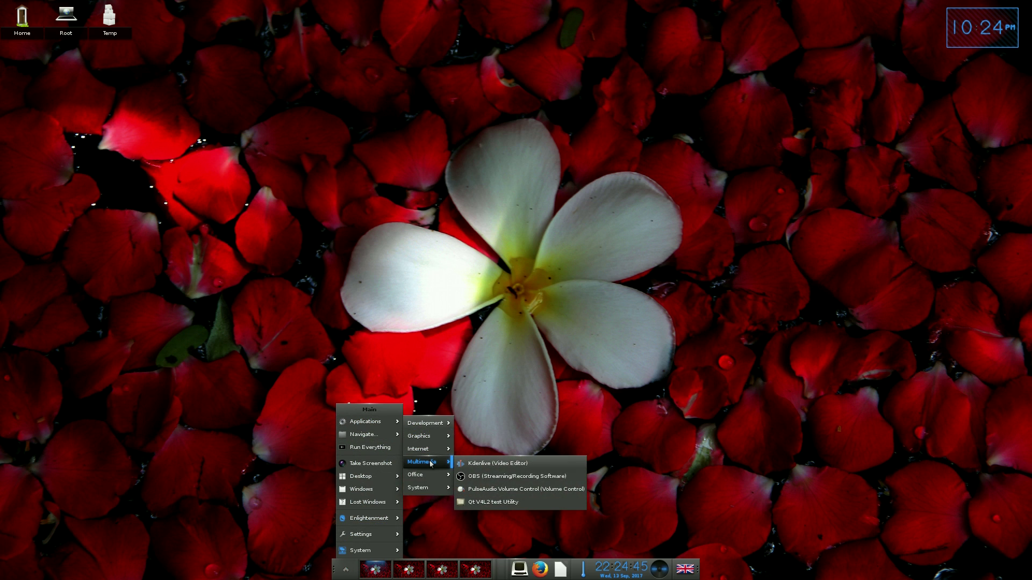